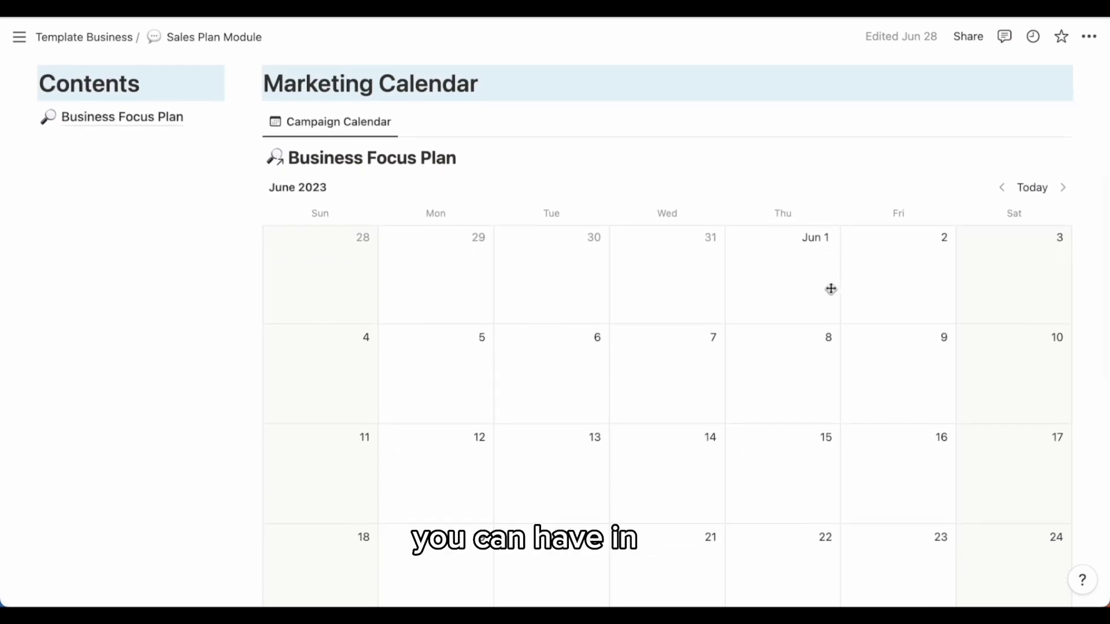
- Open the Business Focus Plan page from the contents list on the Sales Plan Module page
{"action": "scroll", "coordinate": [783, 389], "scroll_direction": "down", "scroll_amount": 5}
{"action": "scroll", "coordinate": [784, 391], "scroll_direction": "up", "scroll_amount": 5}
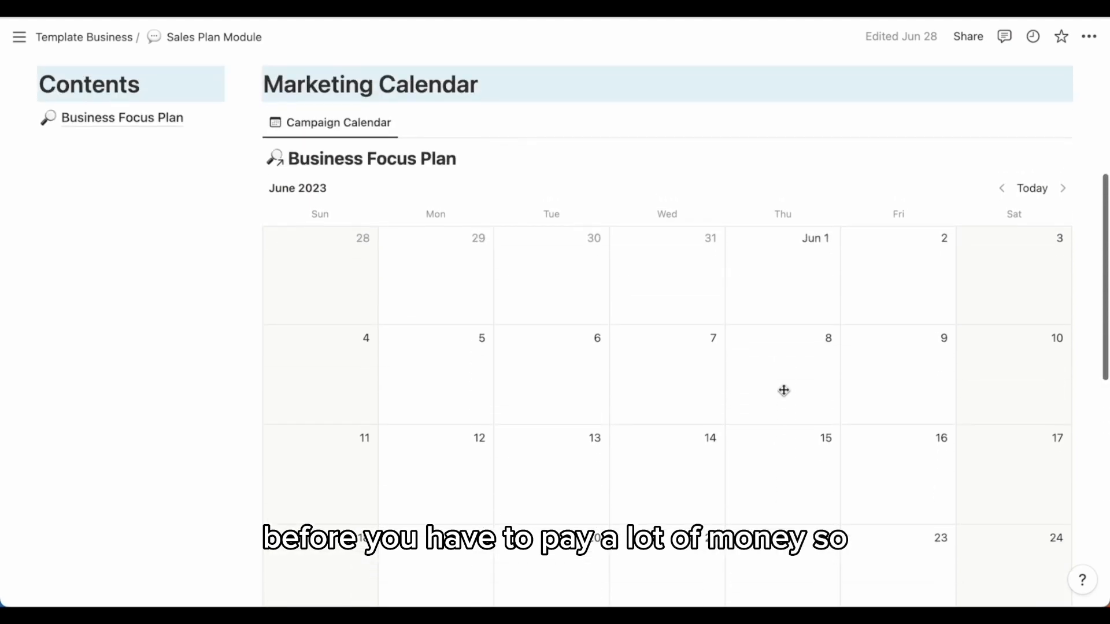
{"action": "scroll", "coordinate": [784, 391], "scroll_direction": "down", "scroll_amount": 2}
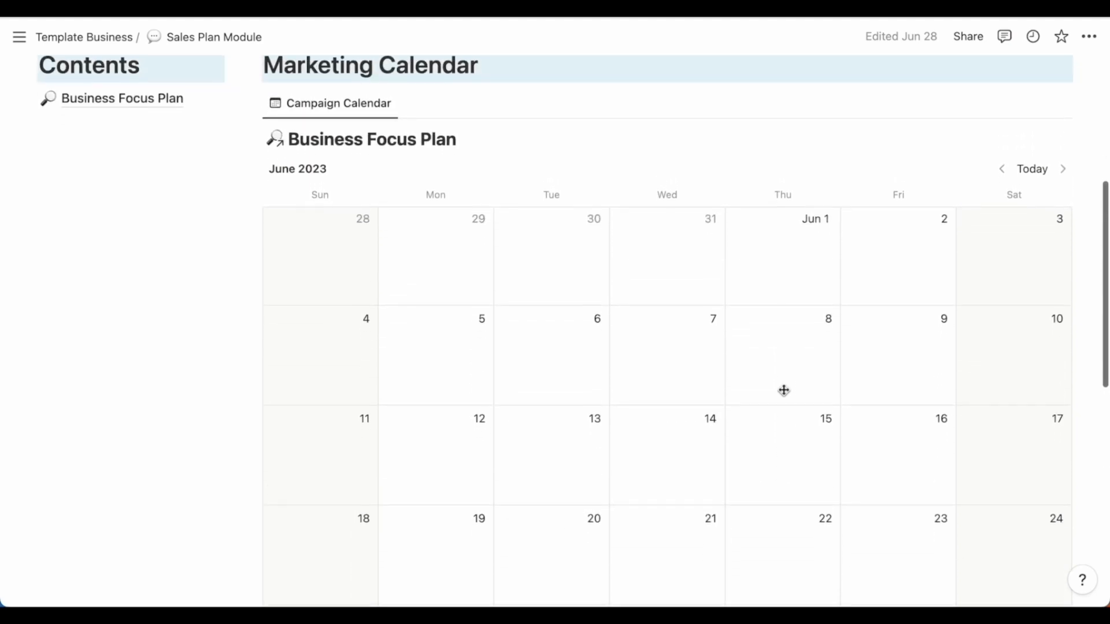
{"action": "scroll", "coordinate": [784, 391], "scroll_direction": "down", "scroll_amount": 3}
{"action": "scroll", "coordinate": [784, 391], "scroll_direction": "up", "scroll_amount": 12}
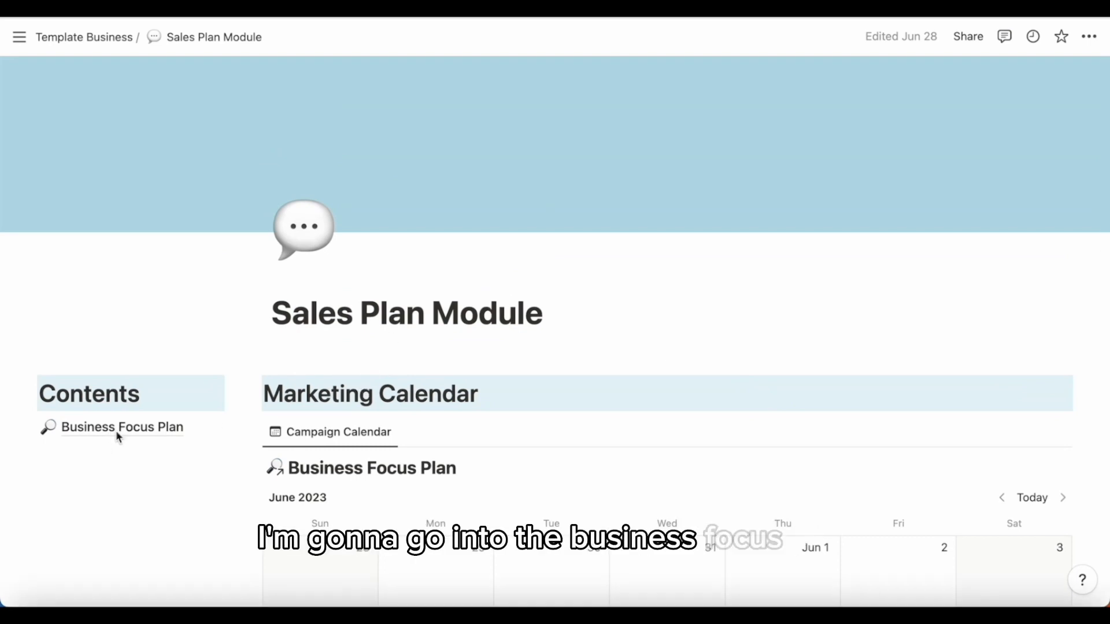
{"action": "left_click", "coordinate": [135, 431]}
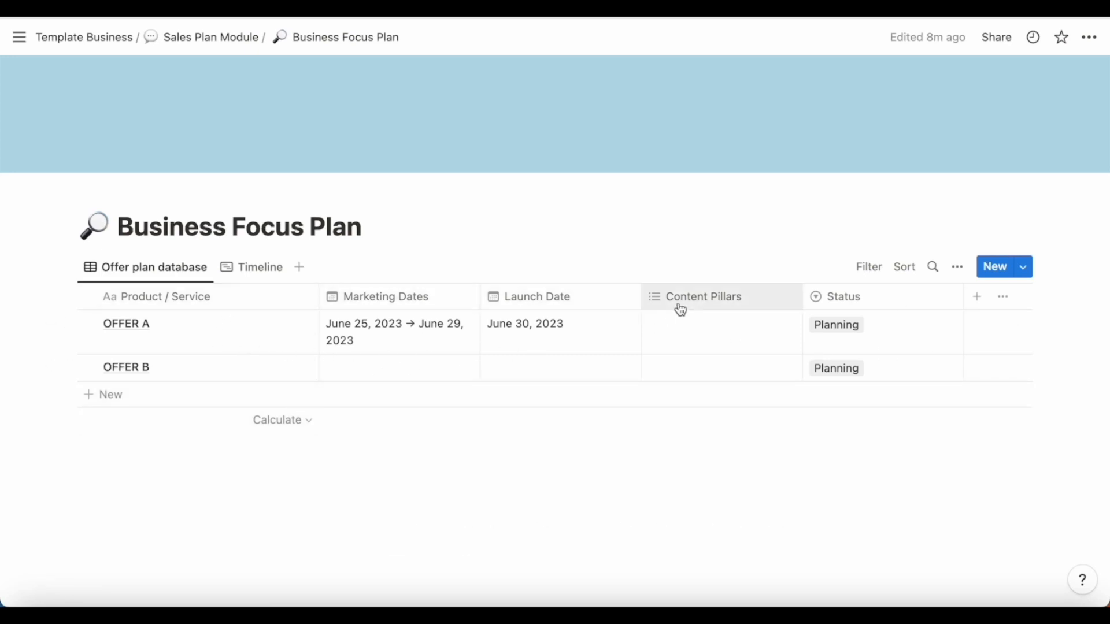
- Add a Relation property to the offer plan database linking it to the Ideas Generation database
{"action": "left_click", "coordinate": [977, 296]}
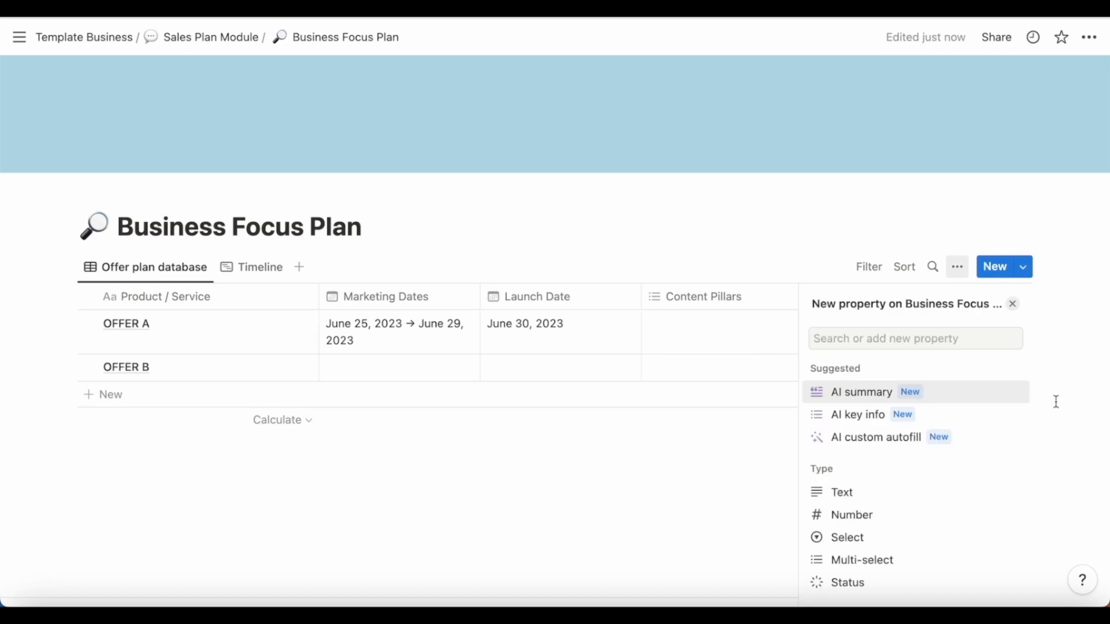
{"action": "left_click", "coordinate": [1013, 304]}
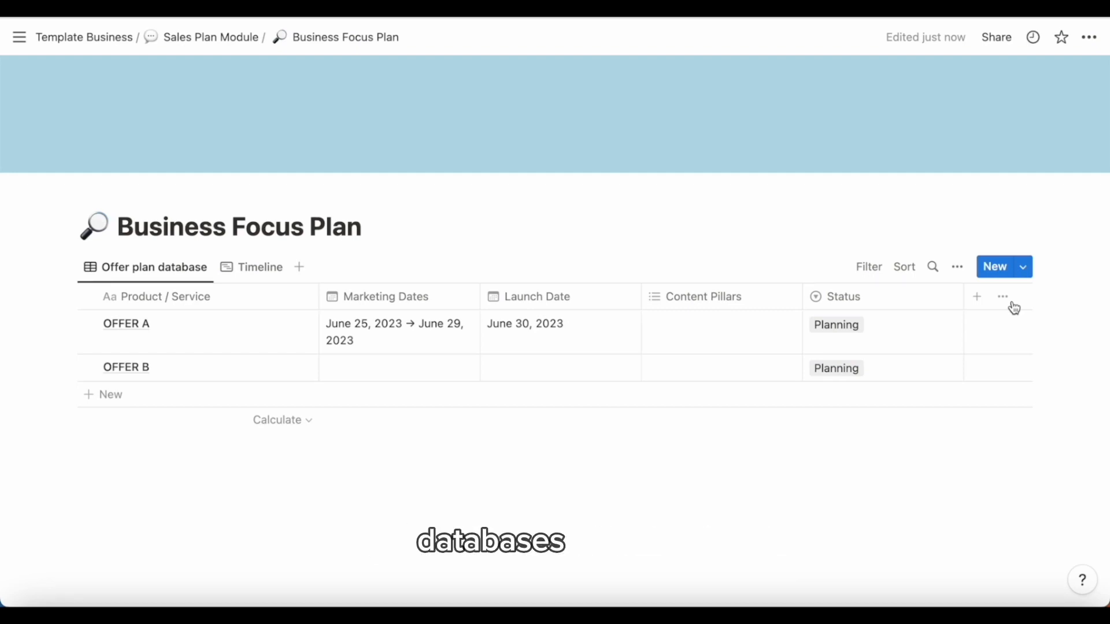
{"action": "left_click", "coordinate": [977, 299]}
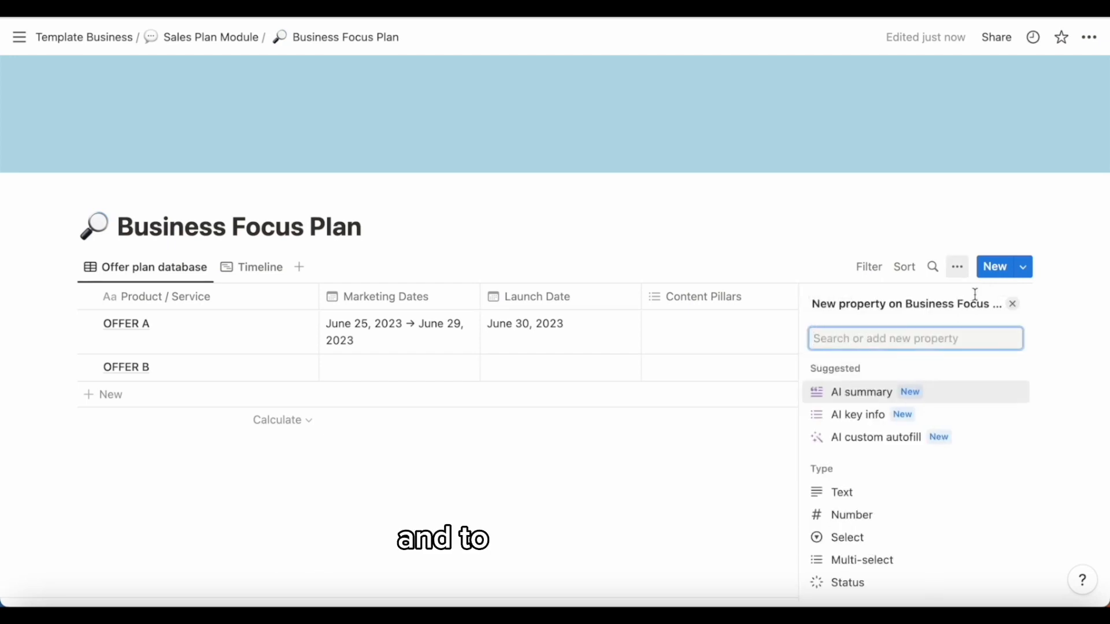
{"action": "type", "text": "REL"}
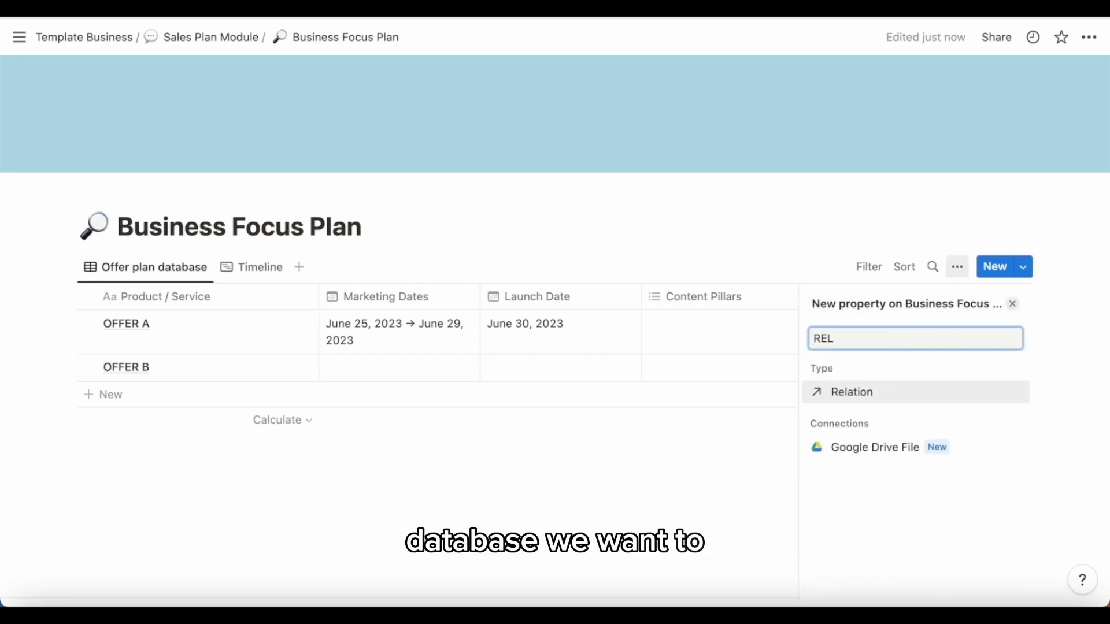
{"action": "left_click", "coordinate": [860, 403]}
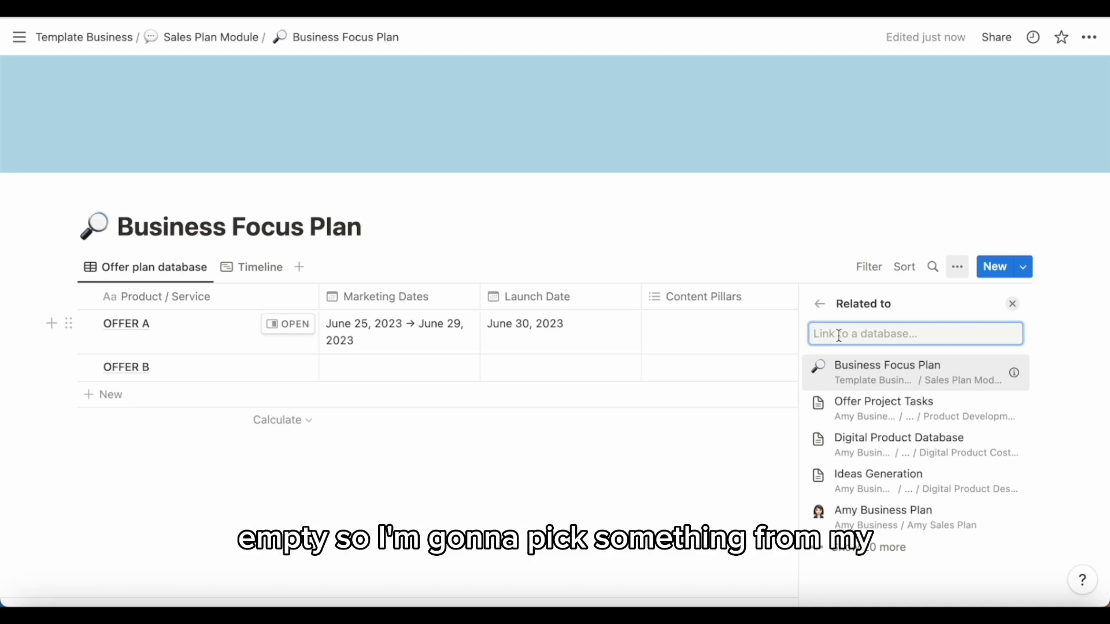
{"action": "left_click", "coordinate": [874, 484]}
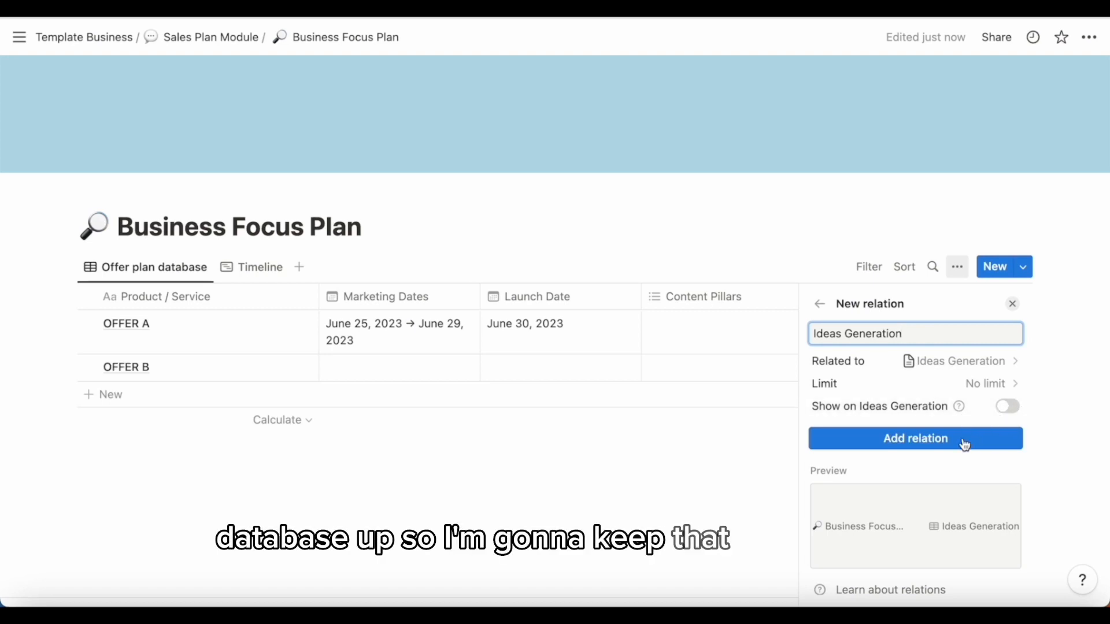
{"action": "left_click", "coordinate": [939, 443]}
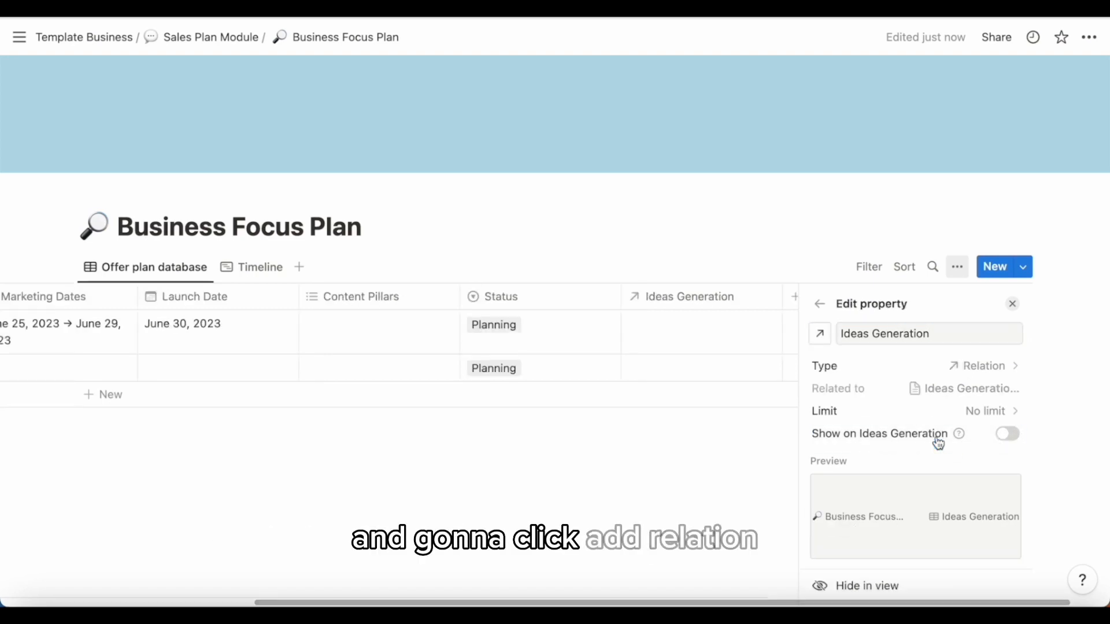
{"action": "left_click", "coordinate": [741, 476]}
- Add a Rollup property to the offer plan database and set its relation to Ideas Generation
{"action": "left_click", "coordinate": [994, 297]}
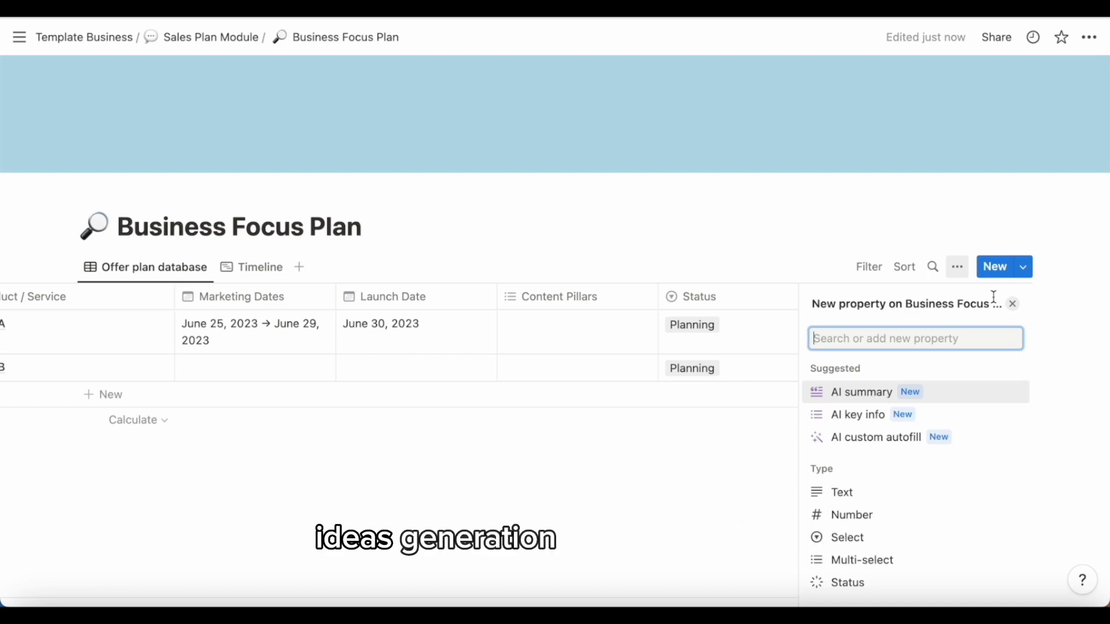
{"action": "type", "text": "LOG"}
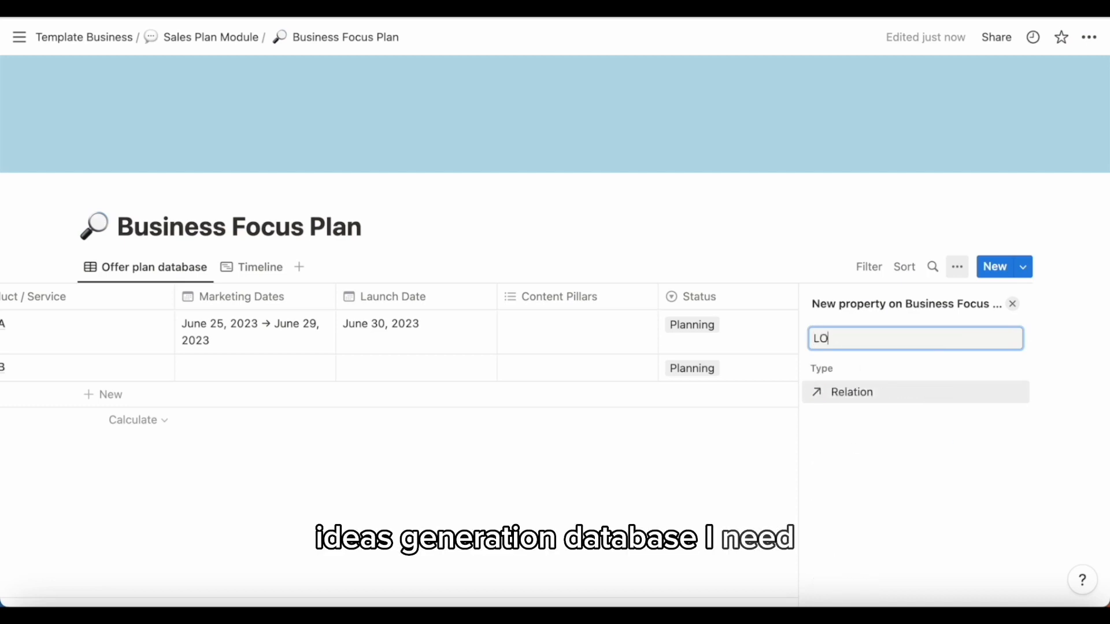
{"action": "key", "text": "BackSpace"}
{"action": "key", "text": "BackSpace"}
{"action": "key", "text": "BackSpace"}
{"action": "type", "text": "ROO"}
{"action": "key", "text": "BackSpace"}
{"action": "type", "text": "L"}
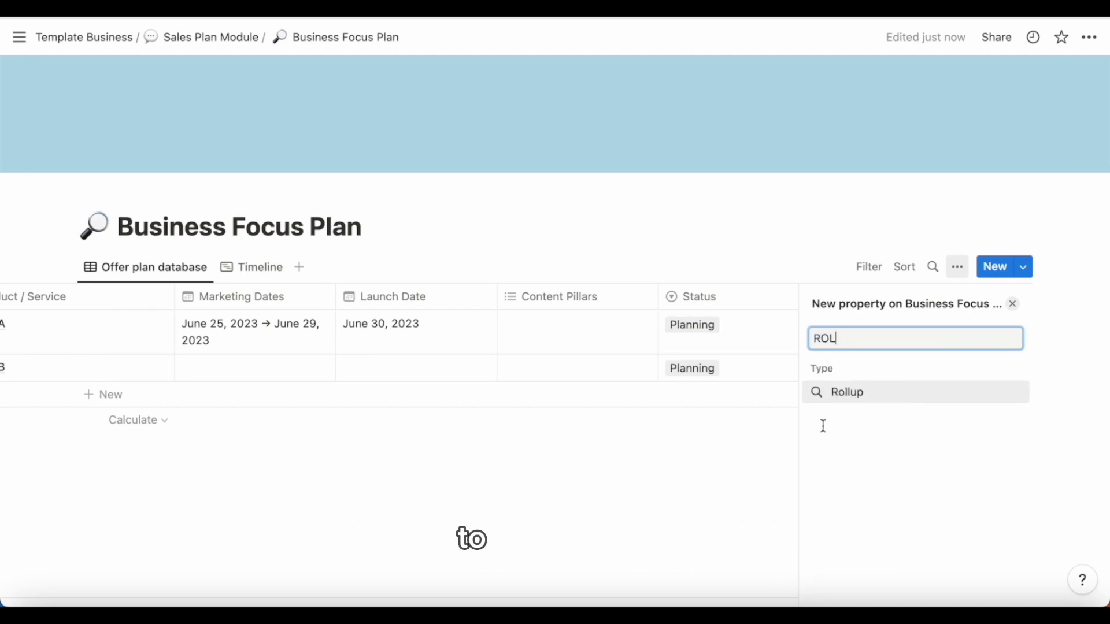
{"action": "left_click", "coordinate": [845, 403]}
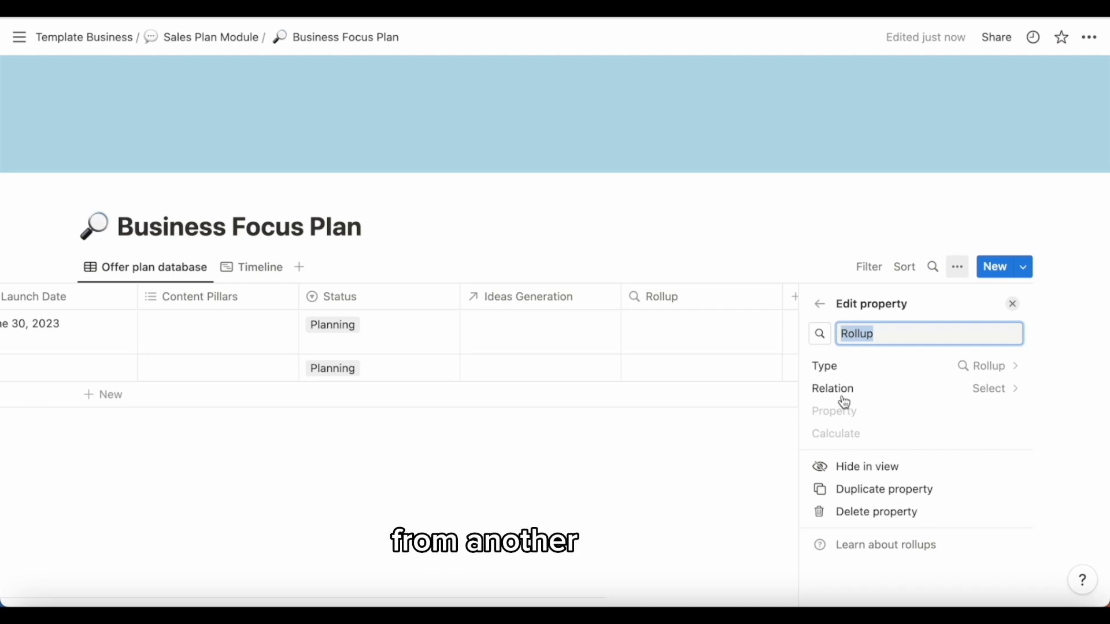
{"action": "left_click", "coordinate": [995, 389]}
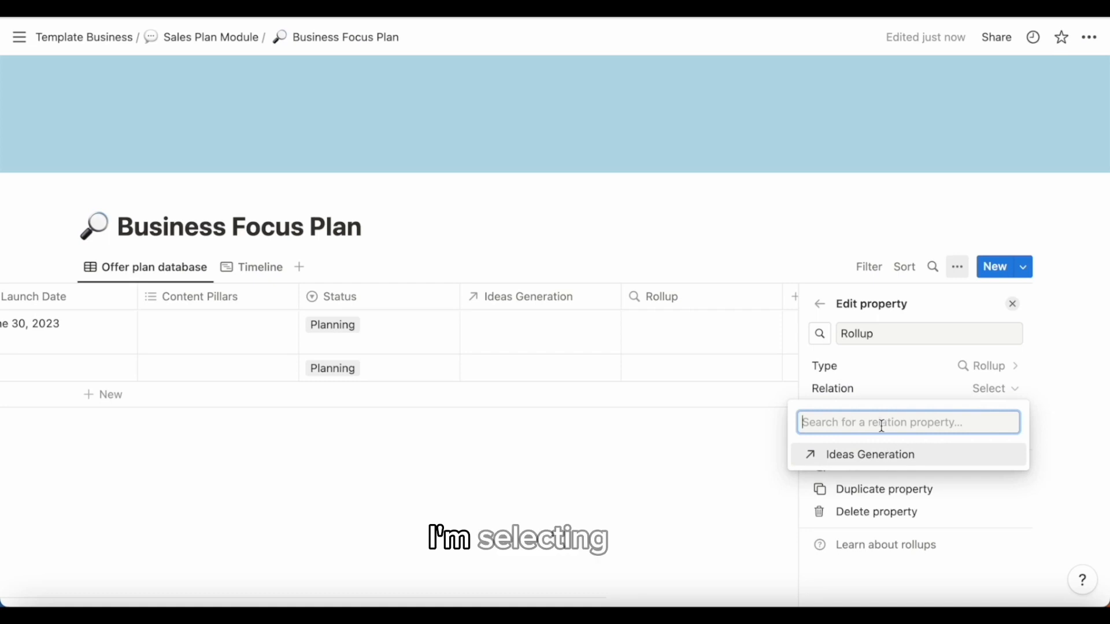
{"action": "left_click", "coordinate": [860, 459]}
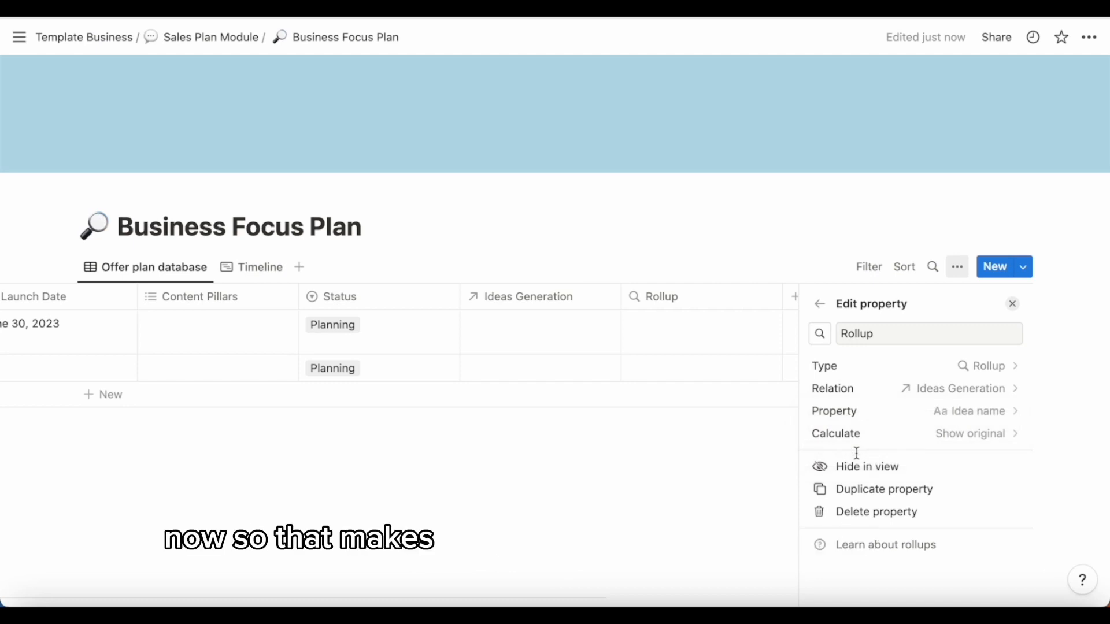
- Set the rollup to show the Features property and rename the column Features
{"action": "left_click", "coordinate": [954, 414]}
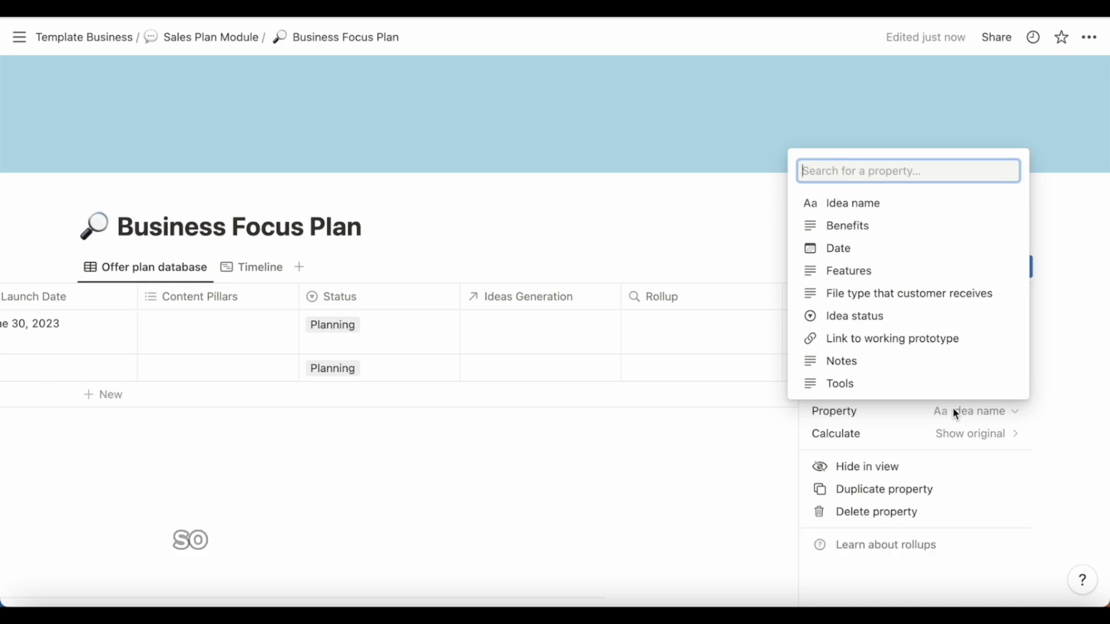
{"action": "left_click", "coordinate": [855, 273]}
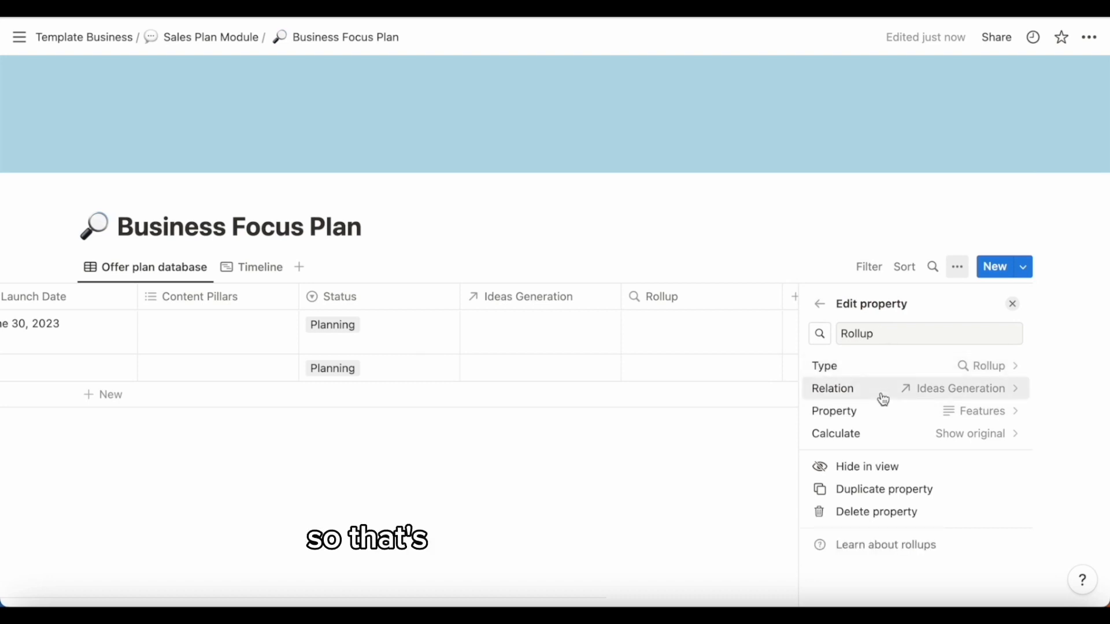
{"action": "double_click", "coordinate": [879, 333]}
{"action": "type", "text": "F"}
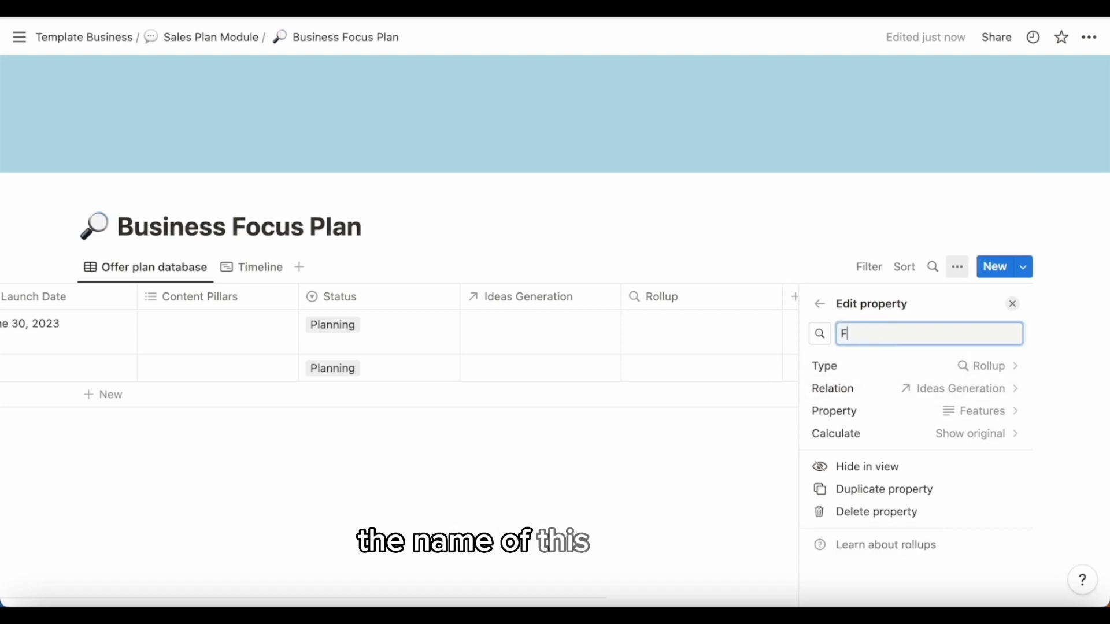
{"action": "type", "text": "eatures"}
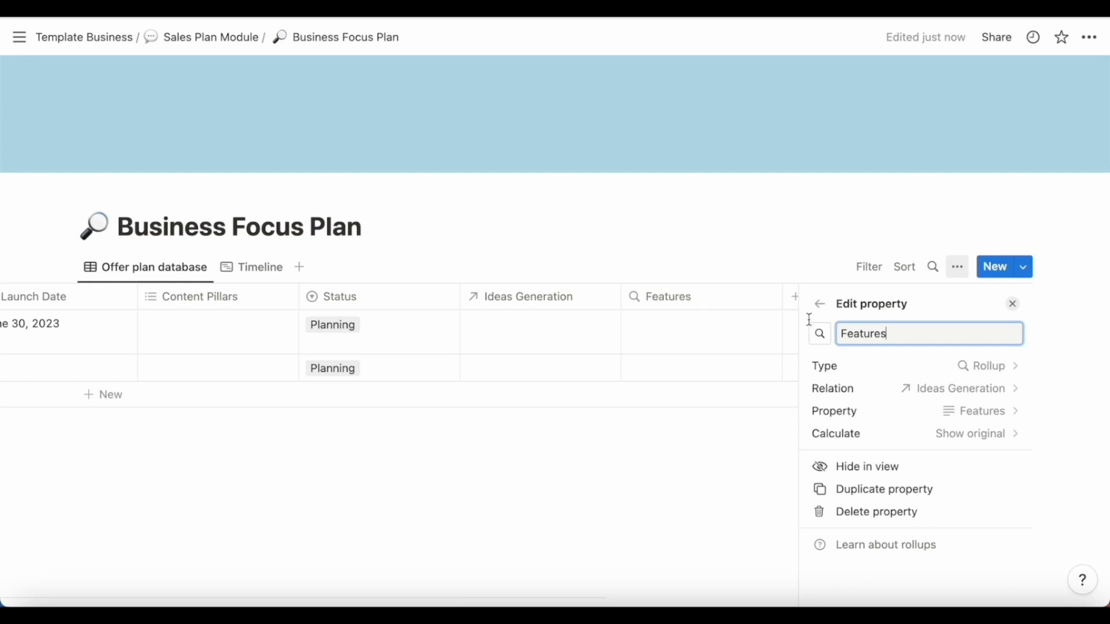
{"action": "left_click", "coordinate": [642, 475]}
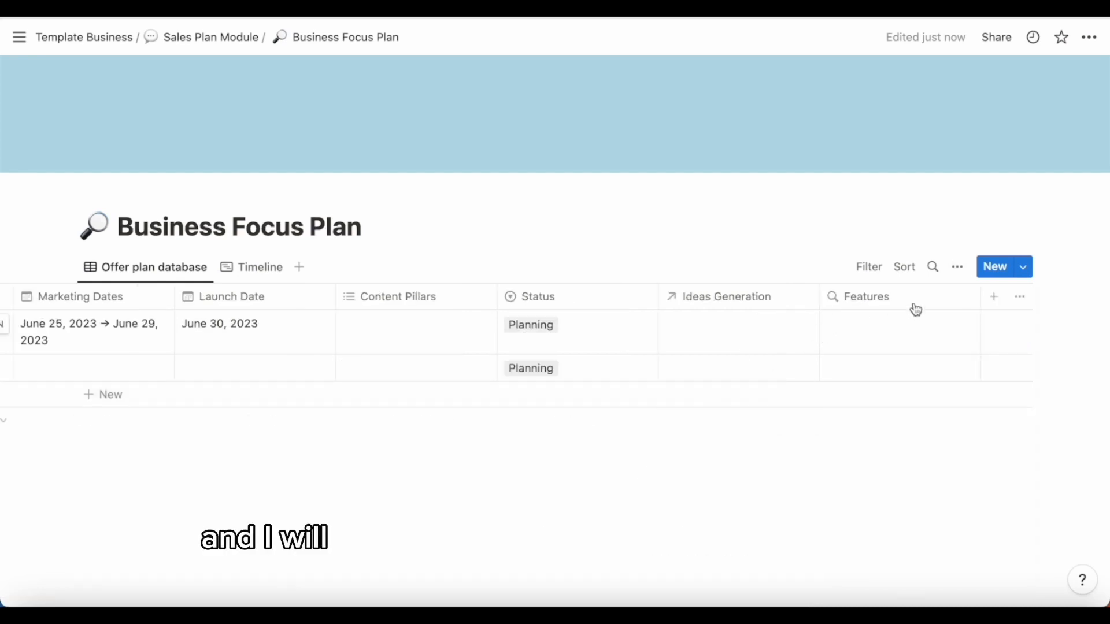
- Add a second Rollup property and set its relation to Ideas Generation
{"action": "left_click", "coordinate": [993, 297]}
{"action": "type", "text": "roll"}
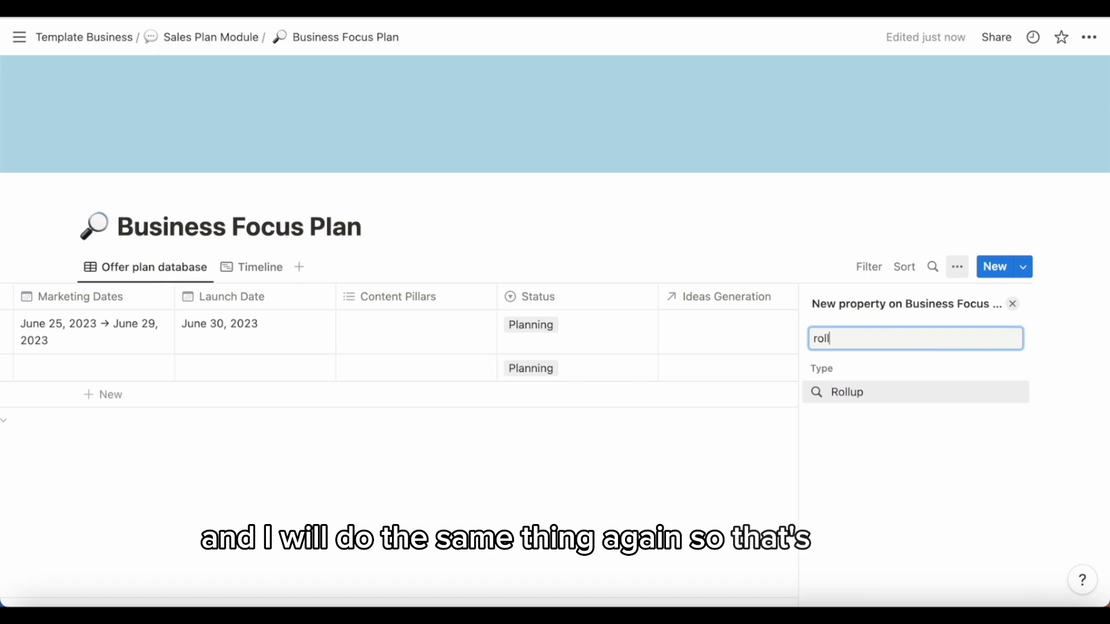
{"action": "left_click", "coordinate": [909, 403]}
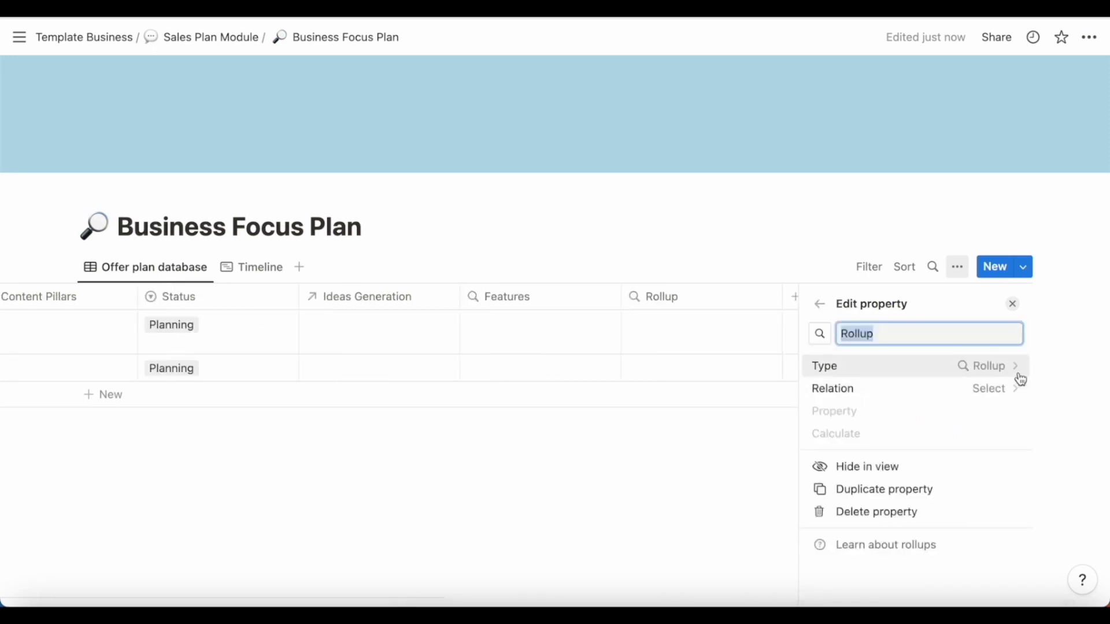
{"action": "left_click", "coordinate": [983, 391]}
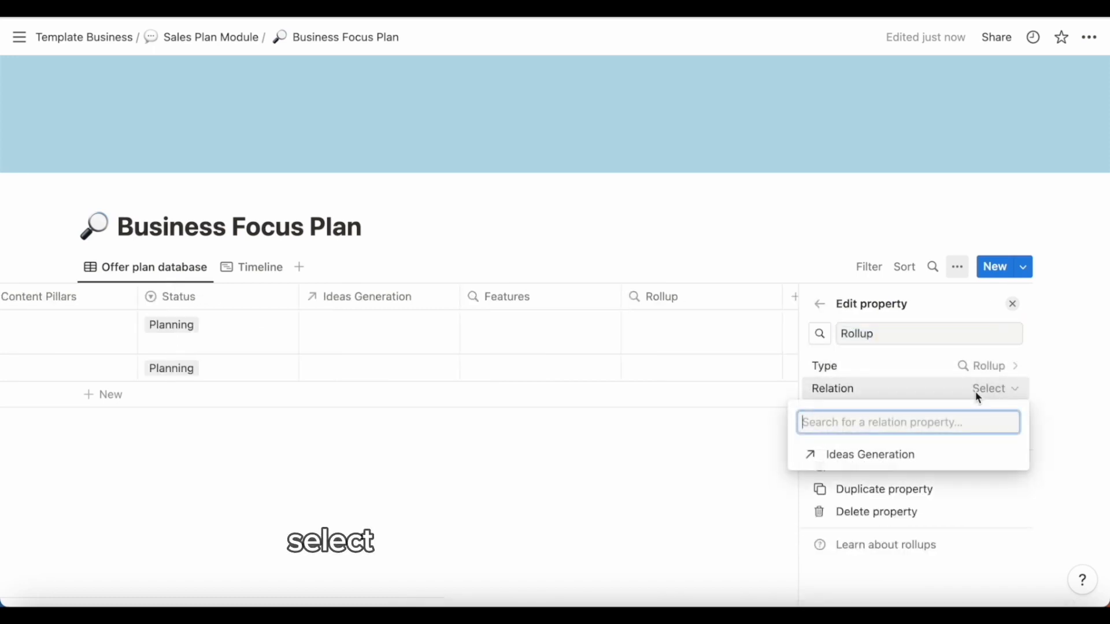
{"action": "left_click", "coordinate": [901, 461]}
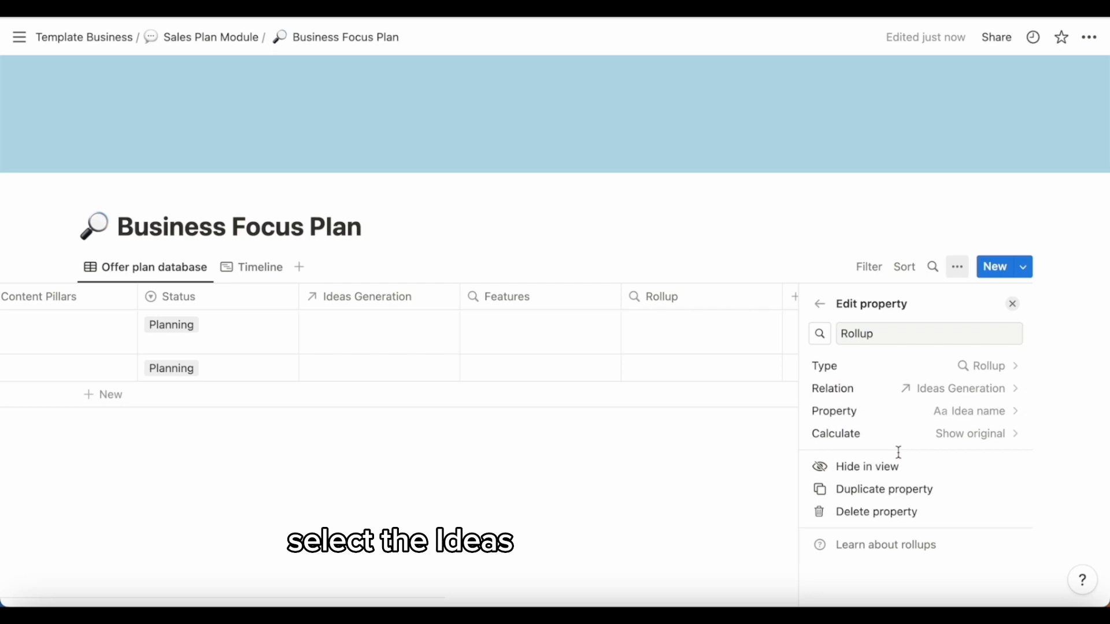
- Set the second rollup to show the Benefits property and rename the column Benefits
{"action": "left_click", "coordinate": [970, 415]}
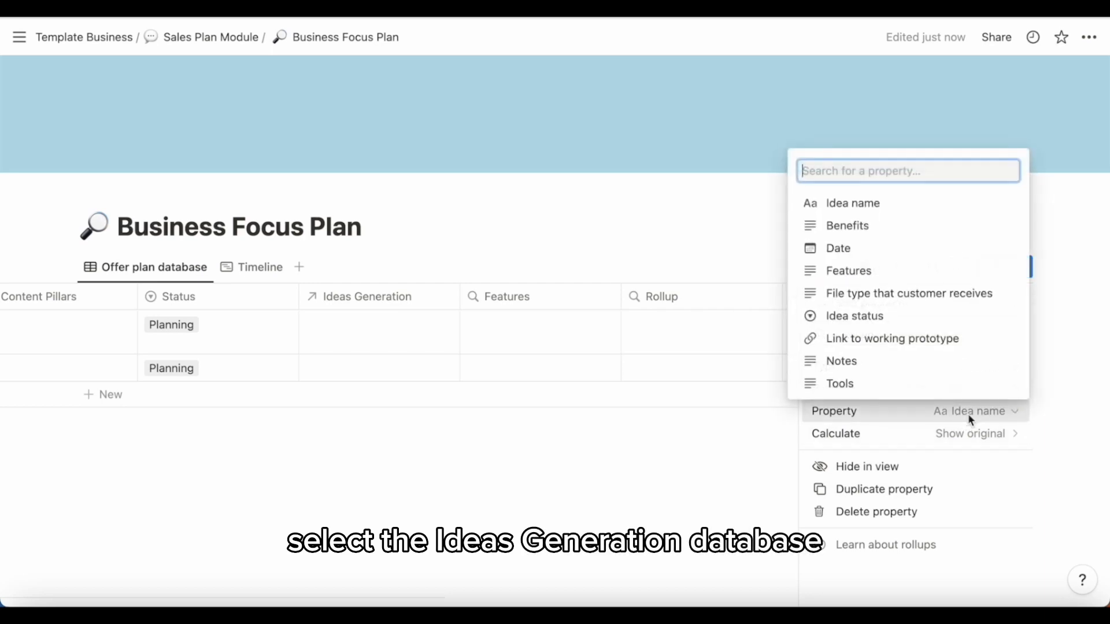
{"action": "left_click", "coordinate": [878, 227]}
{"action": "left_click_drag", "start_coordinate": [874, 333], "coordinate": [831, 336]}
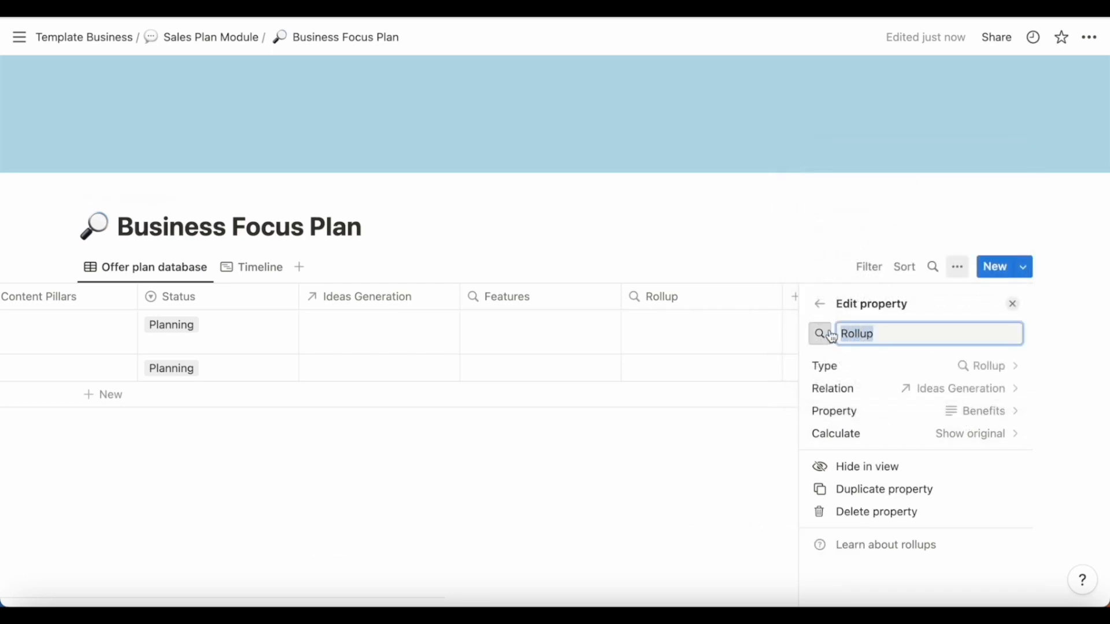
{"action": "type", "text": "Benefits"}
{"action": "key", "text": "Return"}
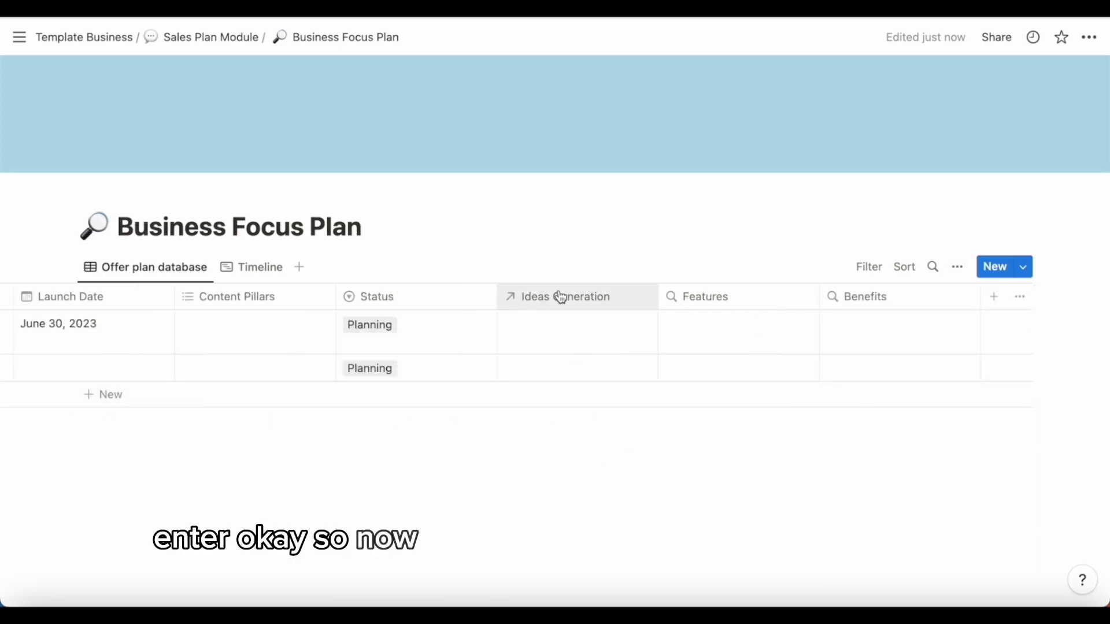
- Link OFFER A's Ideas Generation cell to the 'Plan your sales in Notion - template and mini course $9' page
{"action": "left_click", "coordinate": [563, 329]}
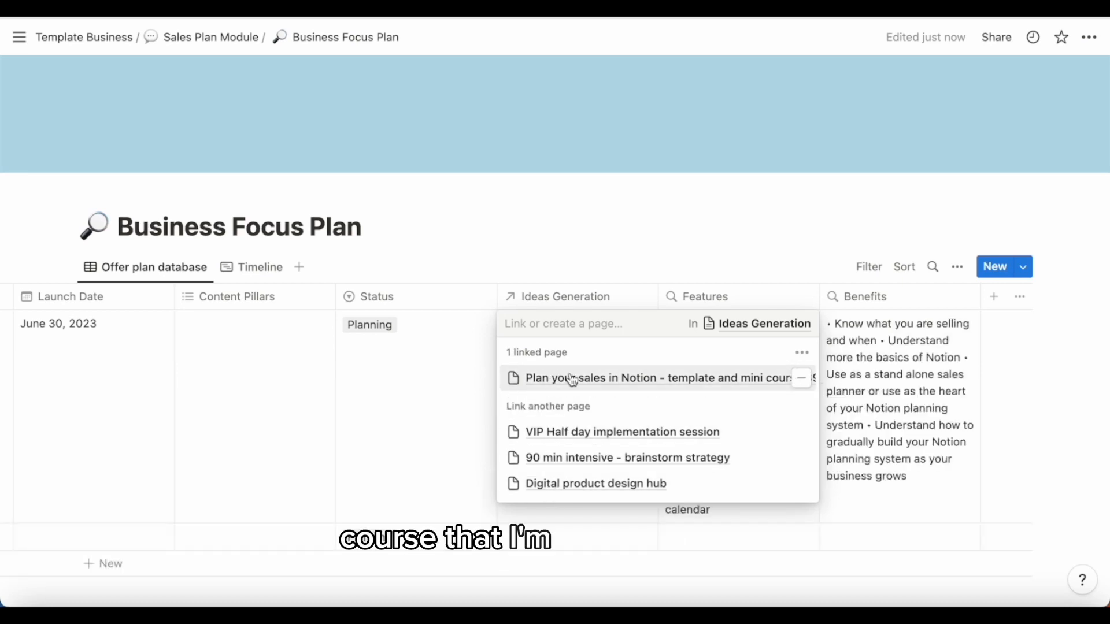
{"action": "key", "text": "Escape"}
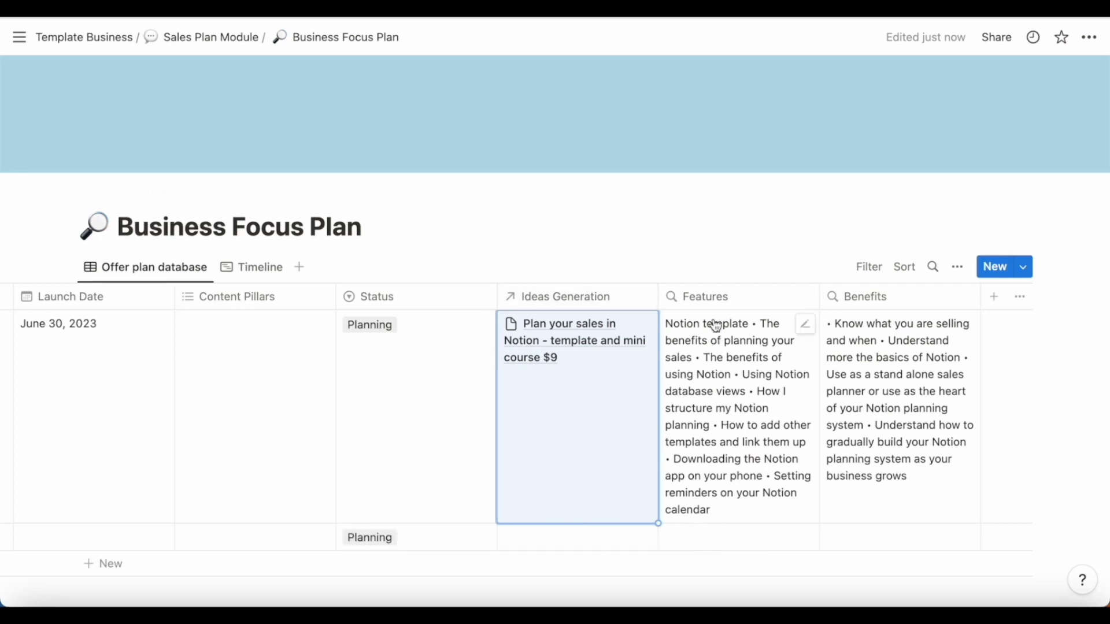
{"action": "left_click", "coordinate": [759, 231]}
- Add a Relation property linked to the YouTube Planner and Tracker database
{"action": "scroll", "coordinate": [747, 347], "scroll_direction": "down", "scroll_amount": 3}
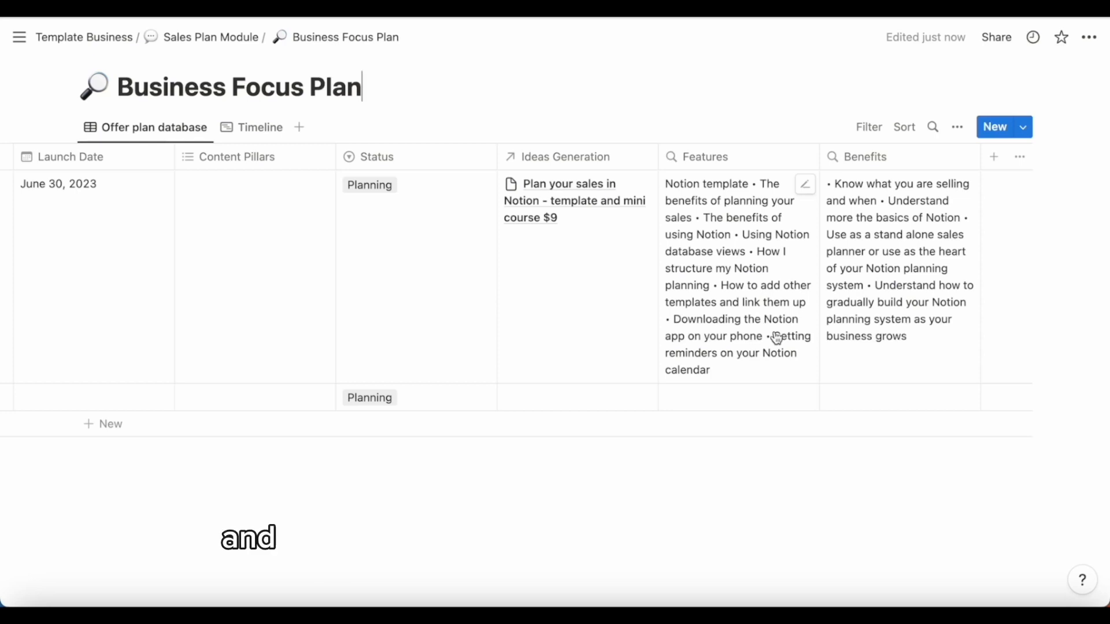
{"action": "left_click", "coordinate": [994, 158]}
{"action": "type", "text": "rela"}
{"action": "left_click", "coordinate": [901, 258]}
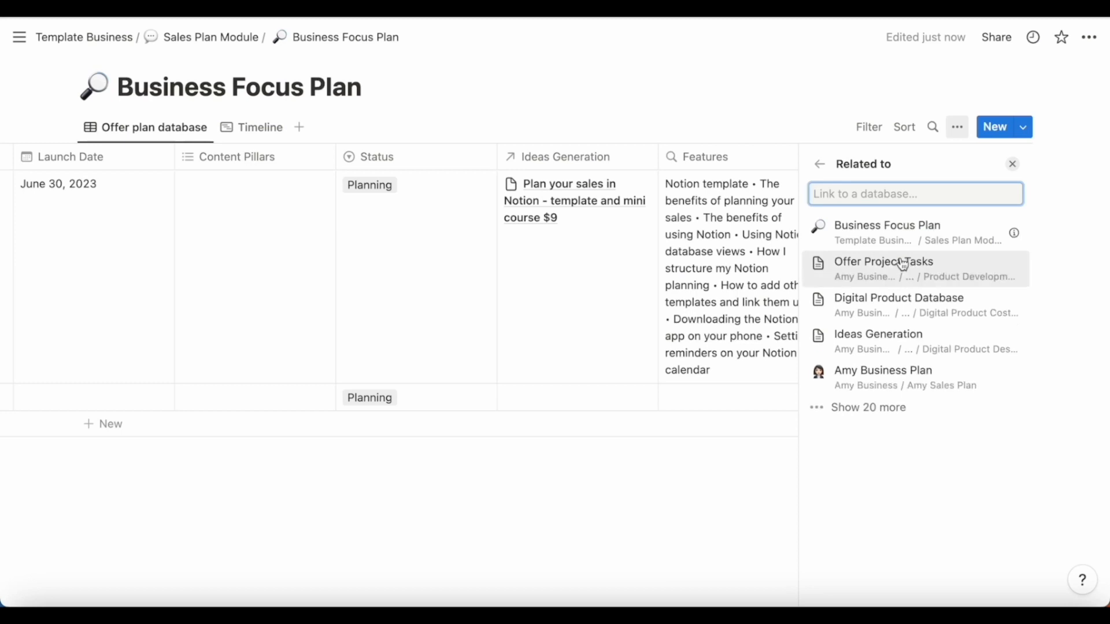
{"action": "type", "text": "you"}
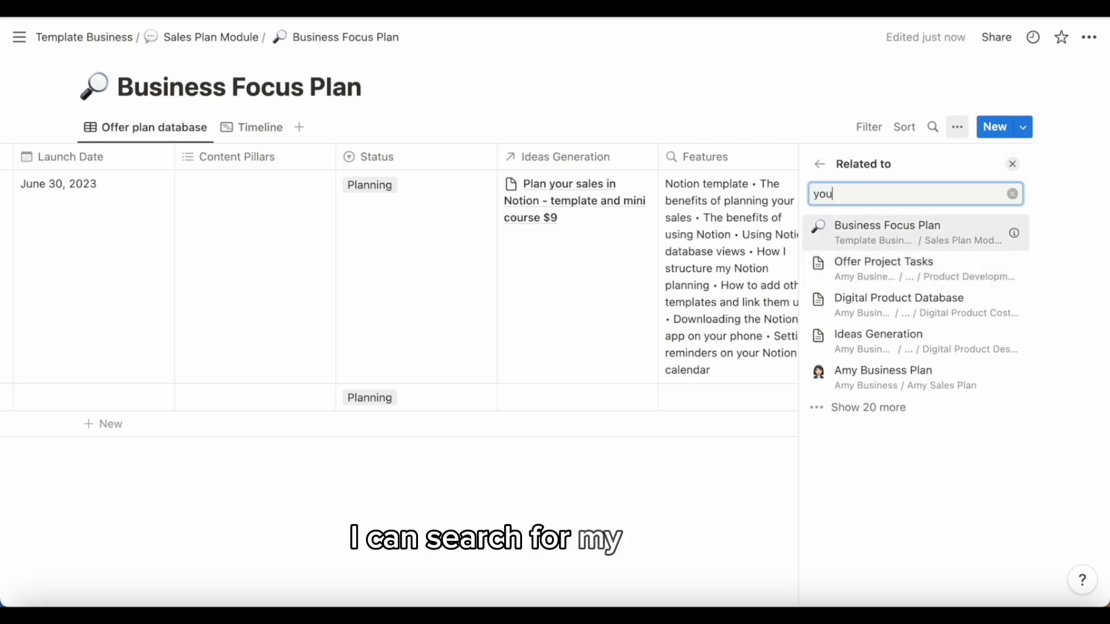
{"action": "type", "text": "tube"}
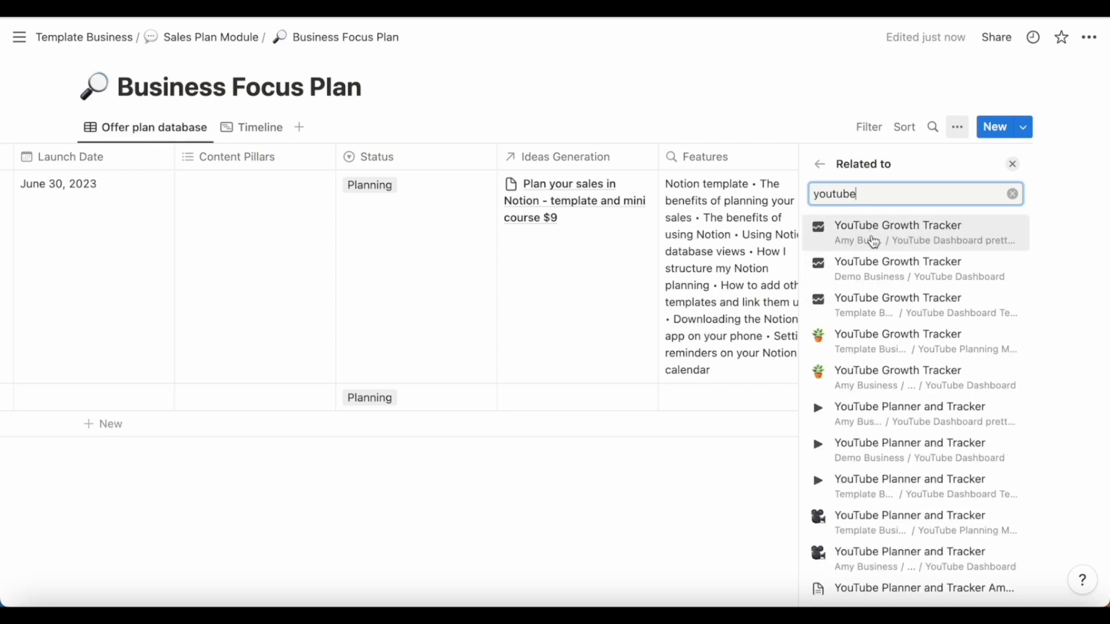
{"action": "scroll", "coordinate": [873, 337], "scroll_direction": "down", "scroll_amount": 3}
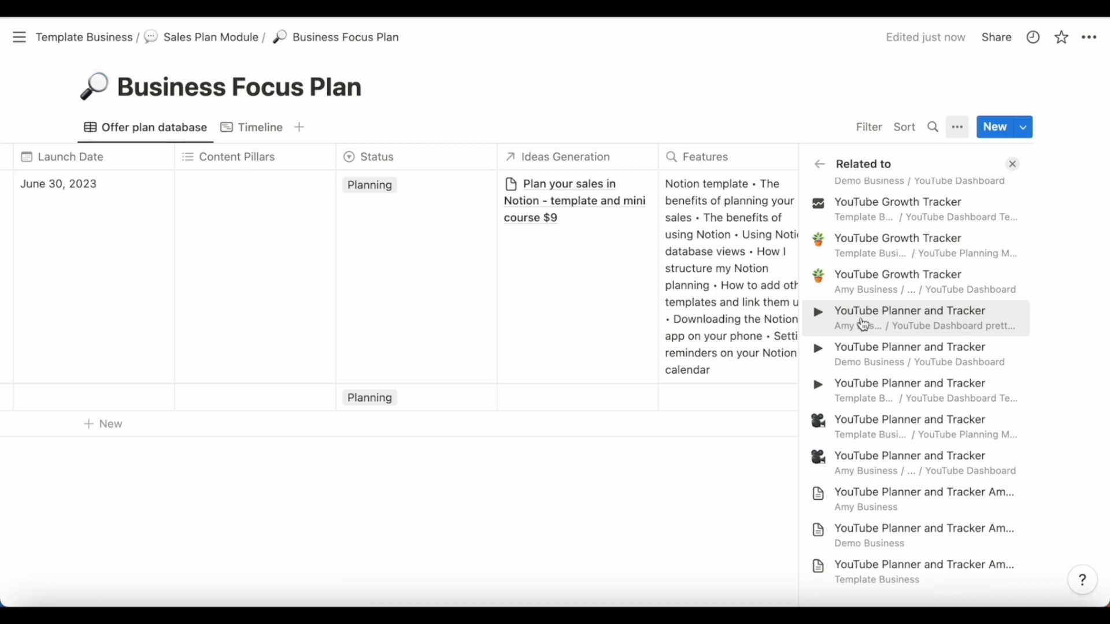
{"action": "left_click", "coordinate": [855, 428]}
{"action": "left_click", "coordinate": [877, 300]}
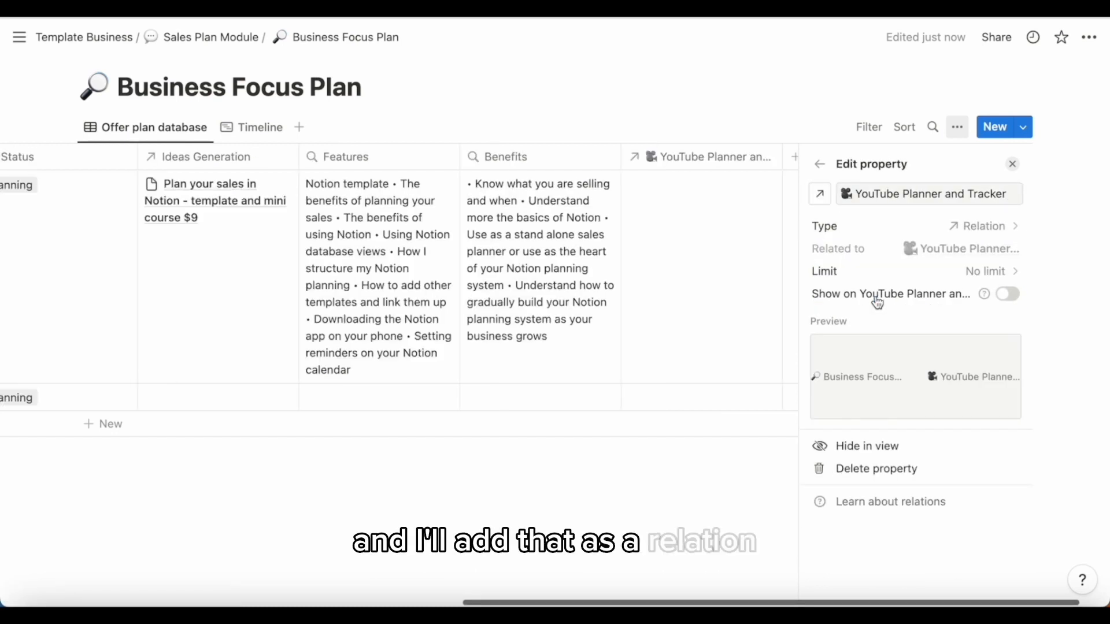
{"action": "left_click", "coordinate": [767, 211]}
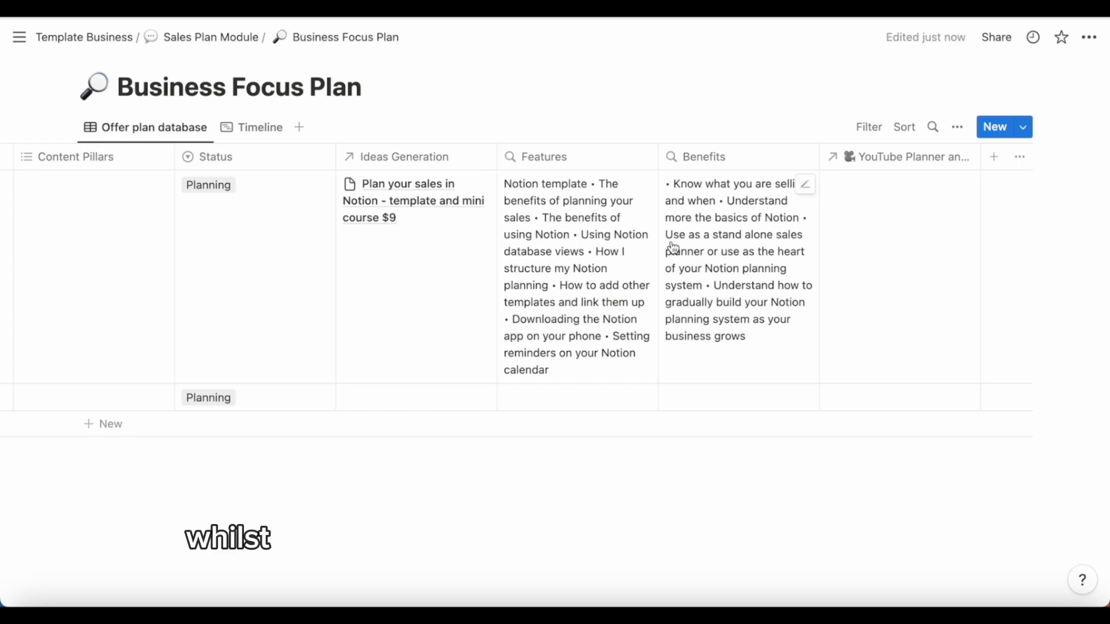
- Create and link a new page named 'New Youtube video' in OFFER A's YouTube Planner and Tracker cell
{"action": "scroll", "coordinate": [669, 247], "scroll_direction": "left", "scroll_amount": 2}
{"action": "scroll", "coordinate": [671, 248], "scroll_direction": "right", "scroll_amount": 2}
{"action": "left_click", "coordinate": [868, 238]}
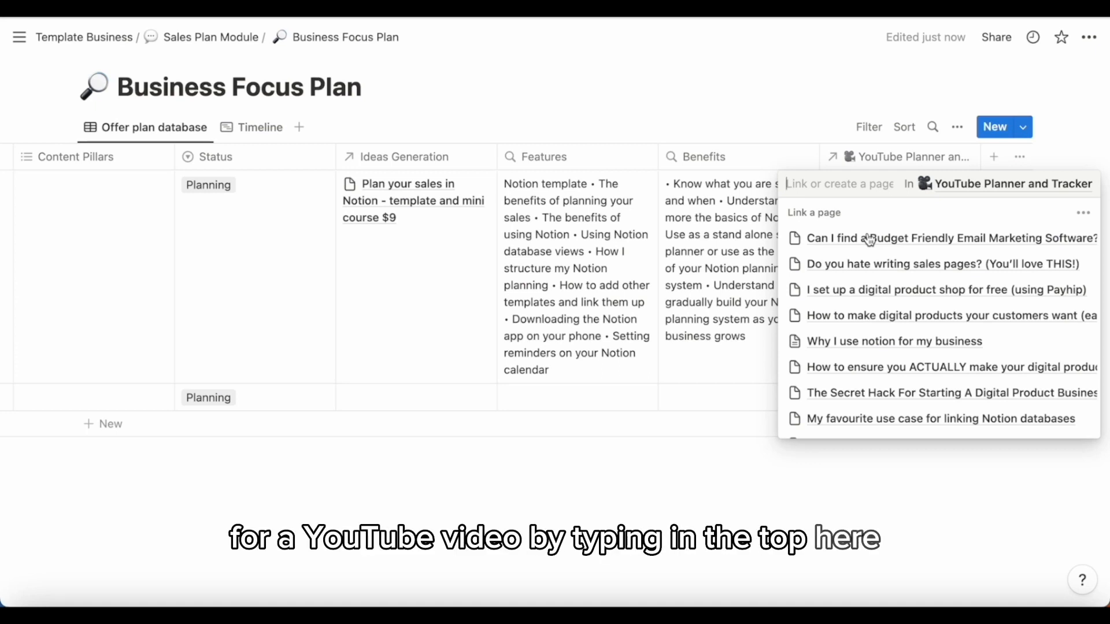
{"action": "type", "text": "new youtube video"}
{"action": "key", "text": "Return"}
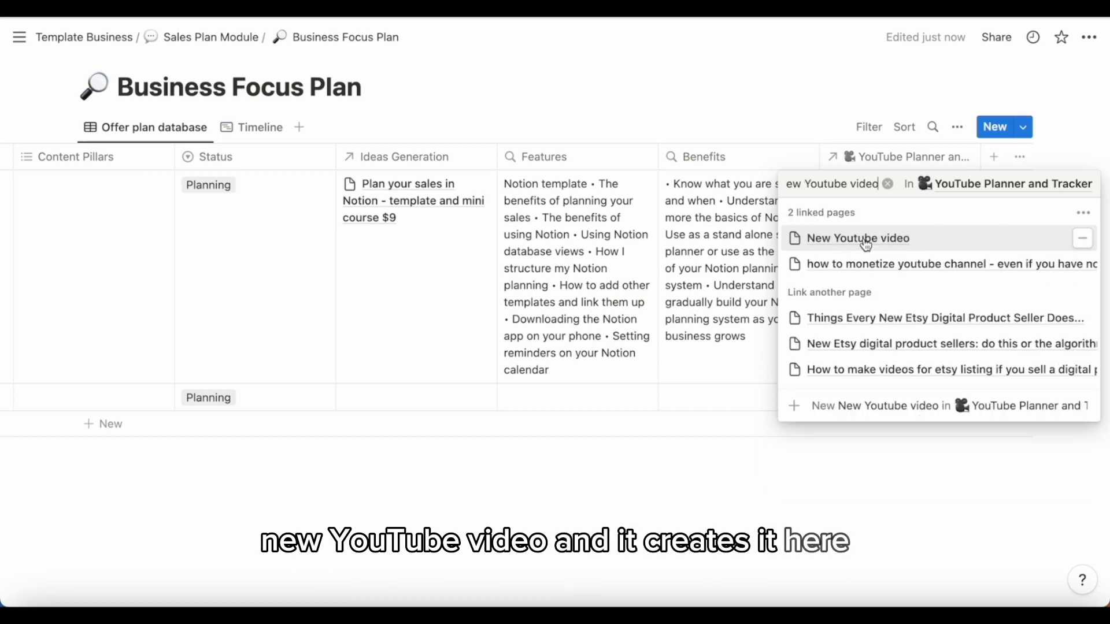
- Open the New Youtube video page and look through its template properties
{"action": "left_click", "coordinate": [866, 244]}
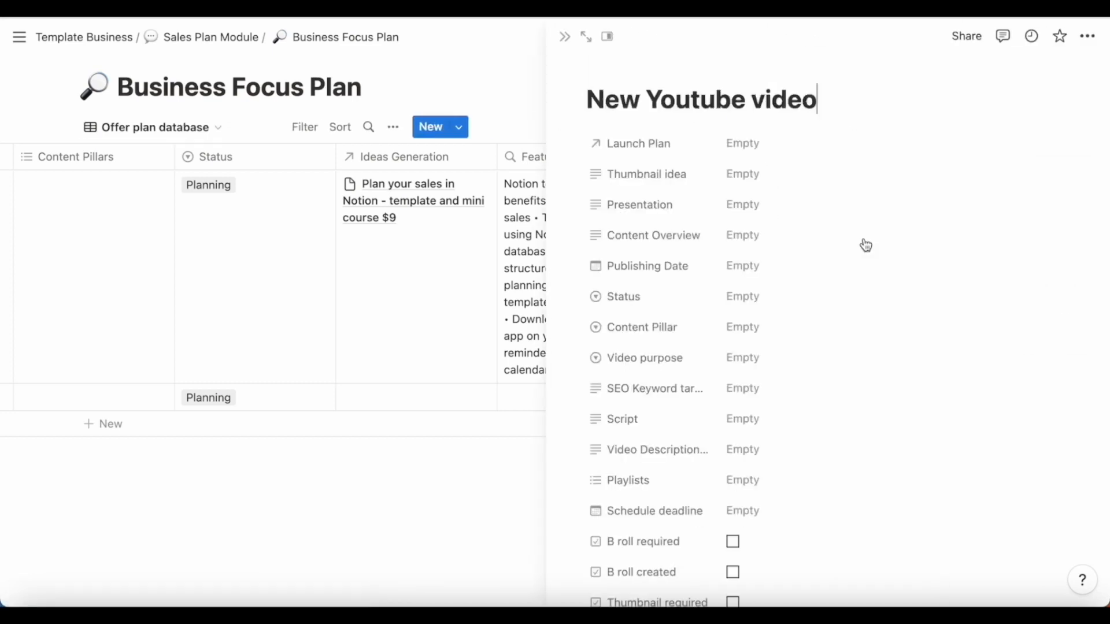
{"action": "scroll", "coordinate": [865, 246], "scroll_direction": "down", "scroll_amount": 10}
{"action": "scroll", "coordinate": [866, 245], "scroll_direction": "up", "scroll_amount": 10}
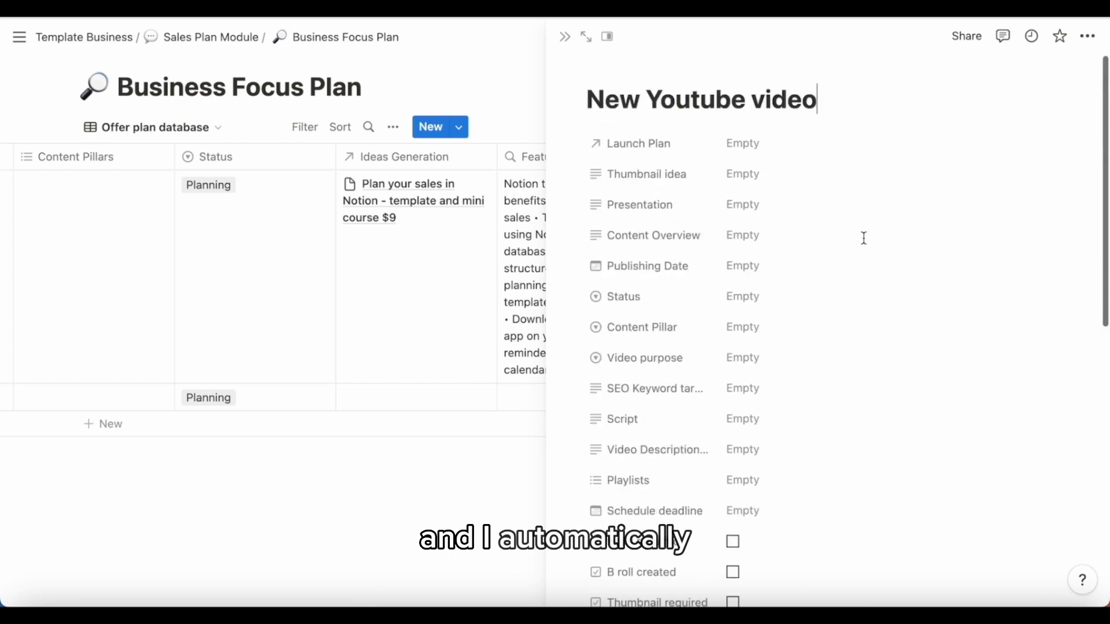
{"action": "scroll", "coordinate": [866, 245], "scroll_direction": "down", "scroll_amount": 10}
{"action": "scroll", "coordinate": [756, 225], "scroll_direction": "up", "scroll_amount": 10}
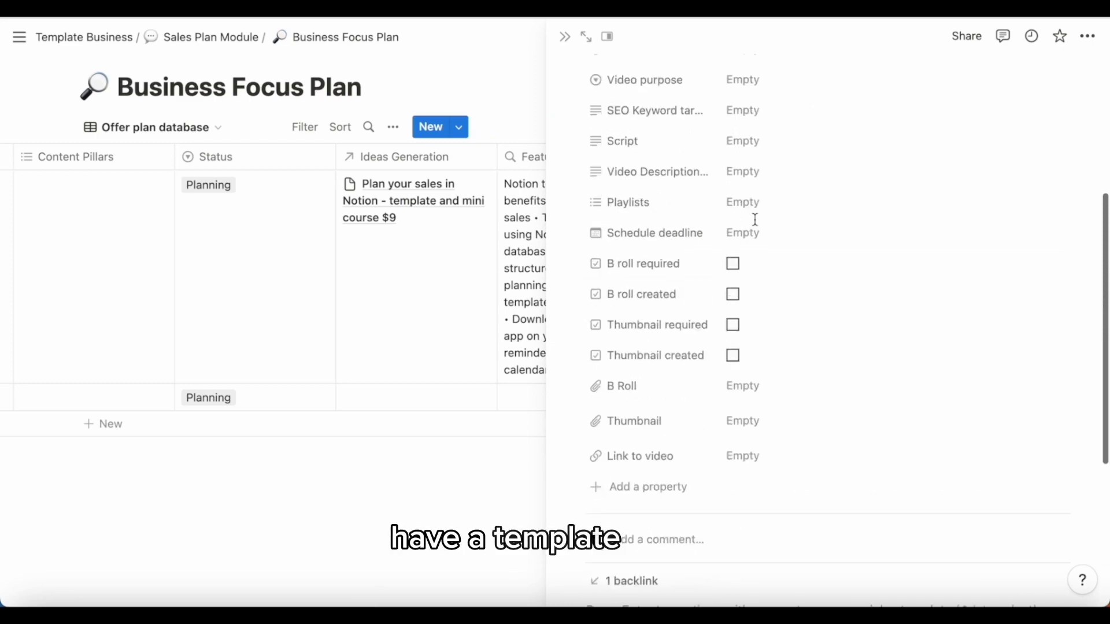
{"action": "scroll", "coordinate": [755, 220], "scroll_direction": "down", "scroll_amount": 3}
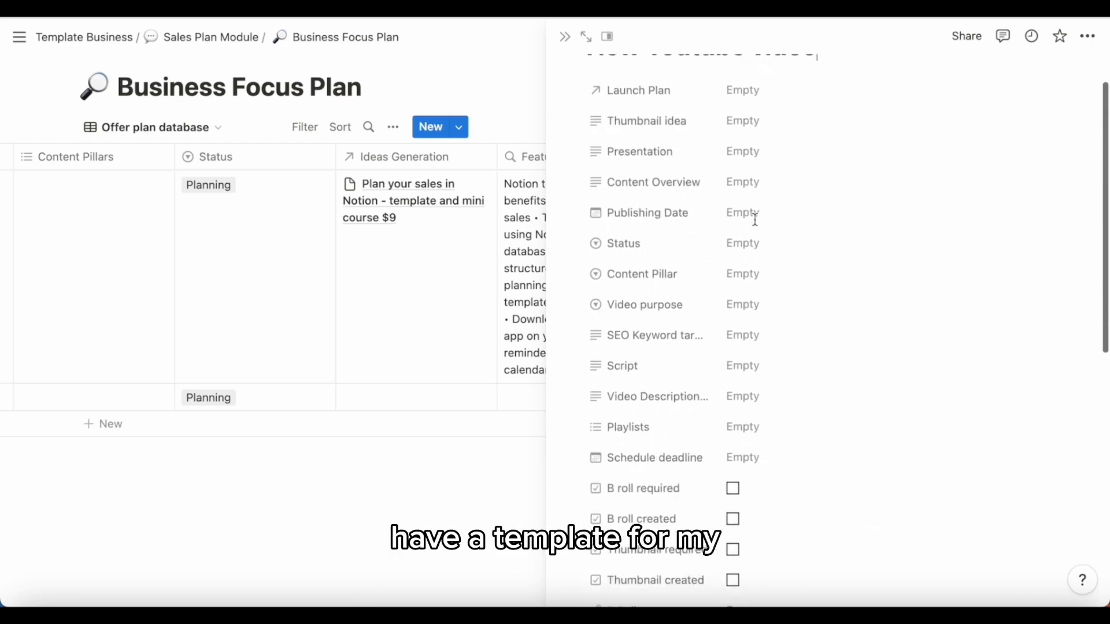
{"action": "left_click", "coordinate": [565, 36]}
{"action": "mouse_move", "coordinate": [19, 37]}
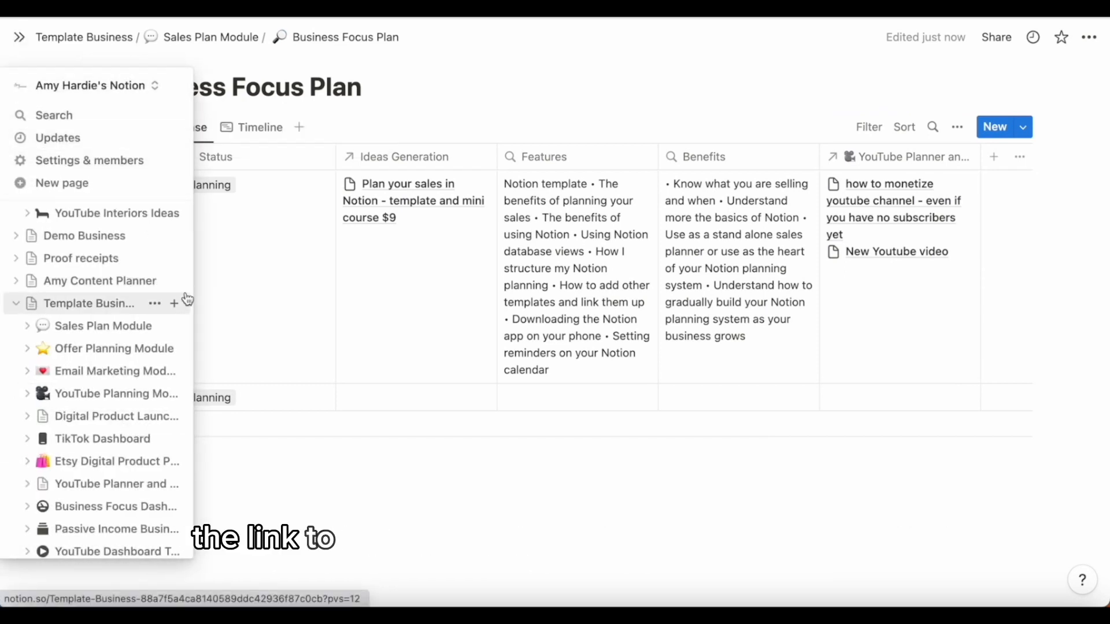
- Reopen the New Youtube video page and set its Publishing Date to June 30, 2023
{"action": "left_click", "coordinate": [885, 256]}
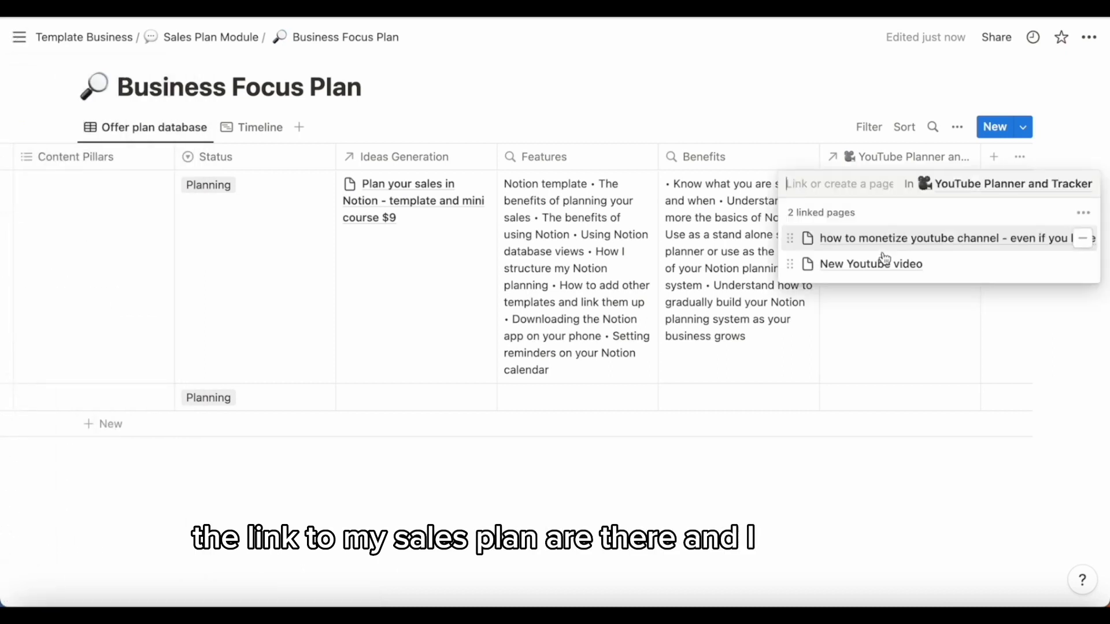
{"action": "left_click", "coordinate": [864, 264]}
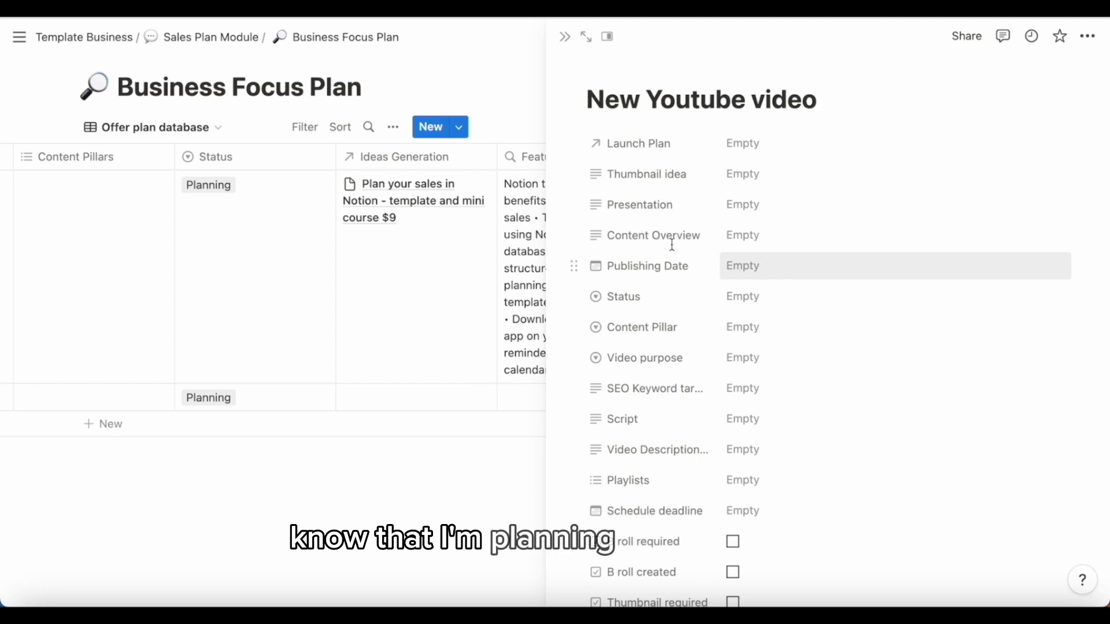
{"action": "scroll", "coordinate": [93, 214], "scroll_direction": "left", "scroll_amount": 5}
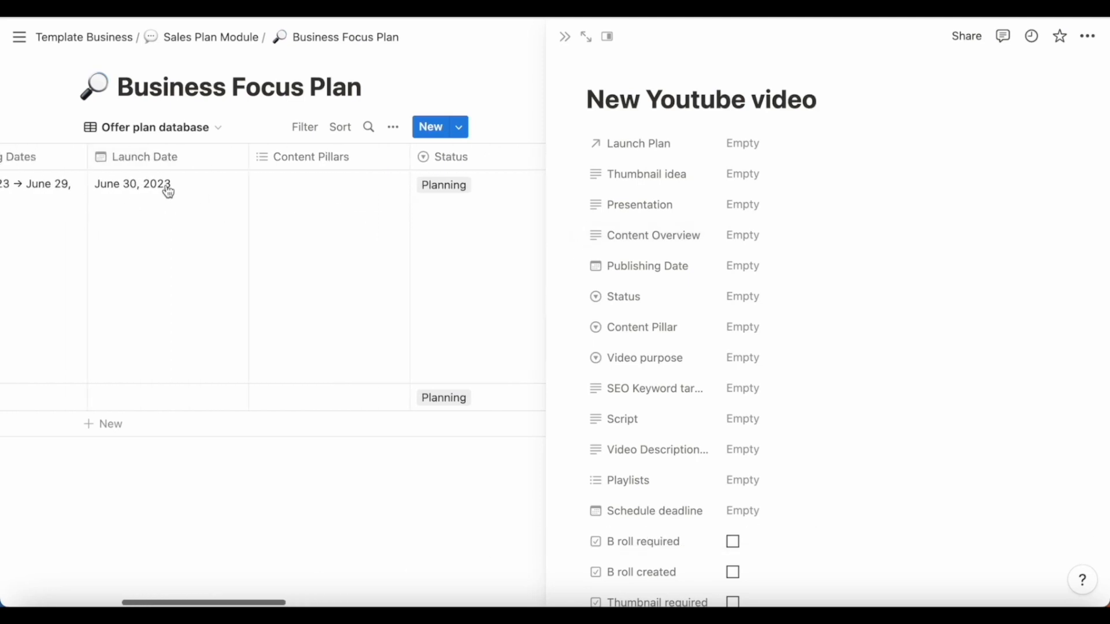
{"action": "left_click", "coordinate": [746, 269]}
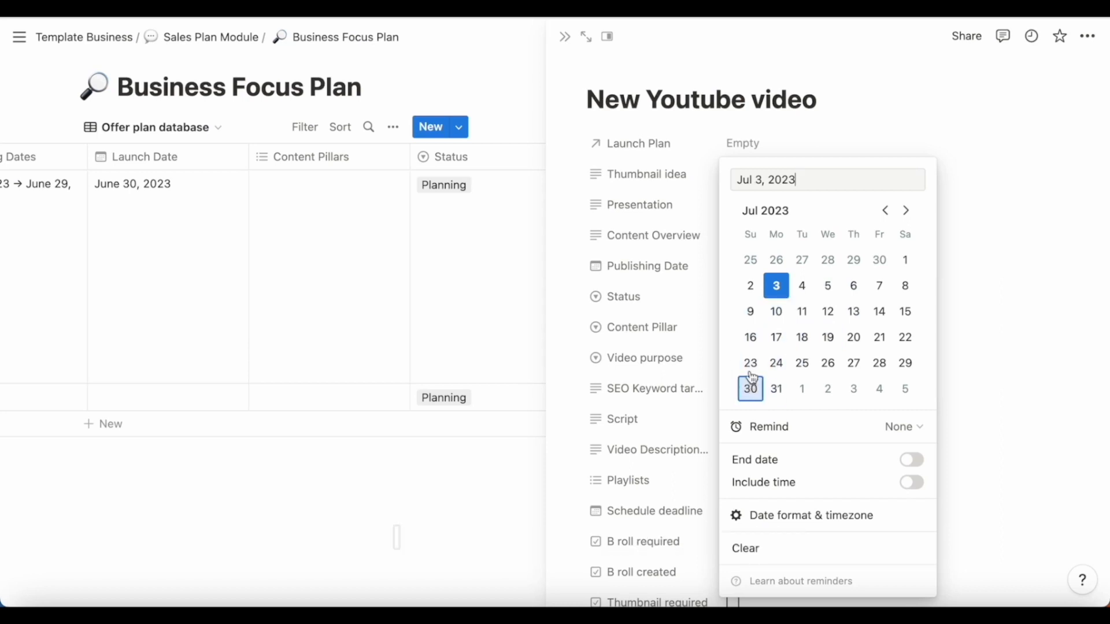
{"action": "left_click", "coordinate": [885, 211]}
{"action": "left_click", "coordinate": [880, 364]}
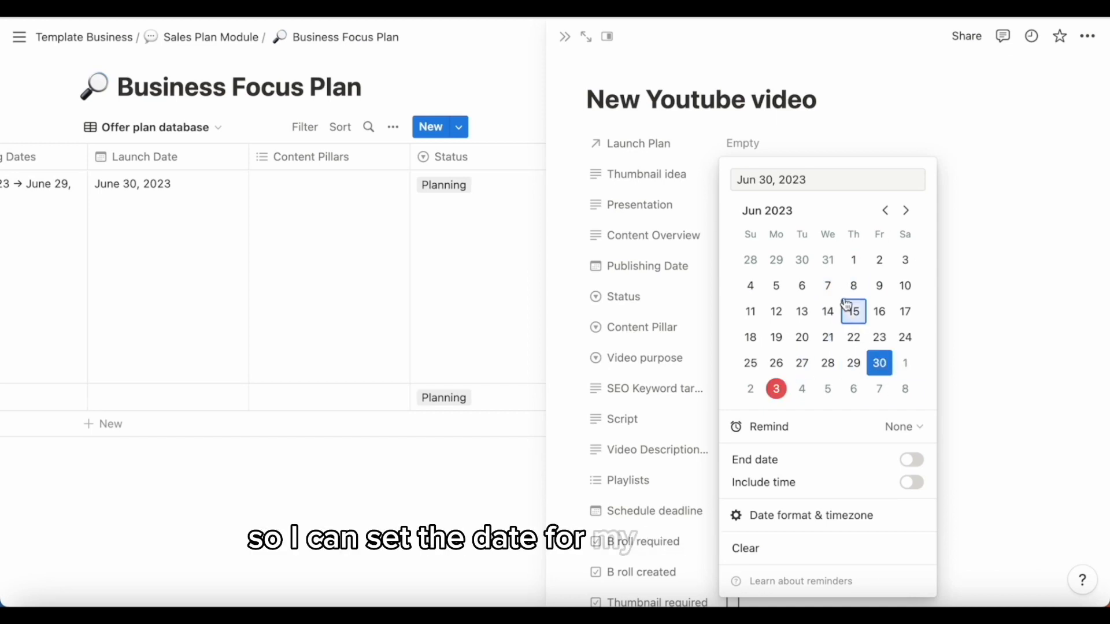
{"action": "left_click", "coordinate": [925, 138]}
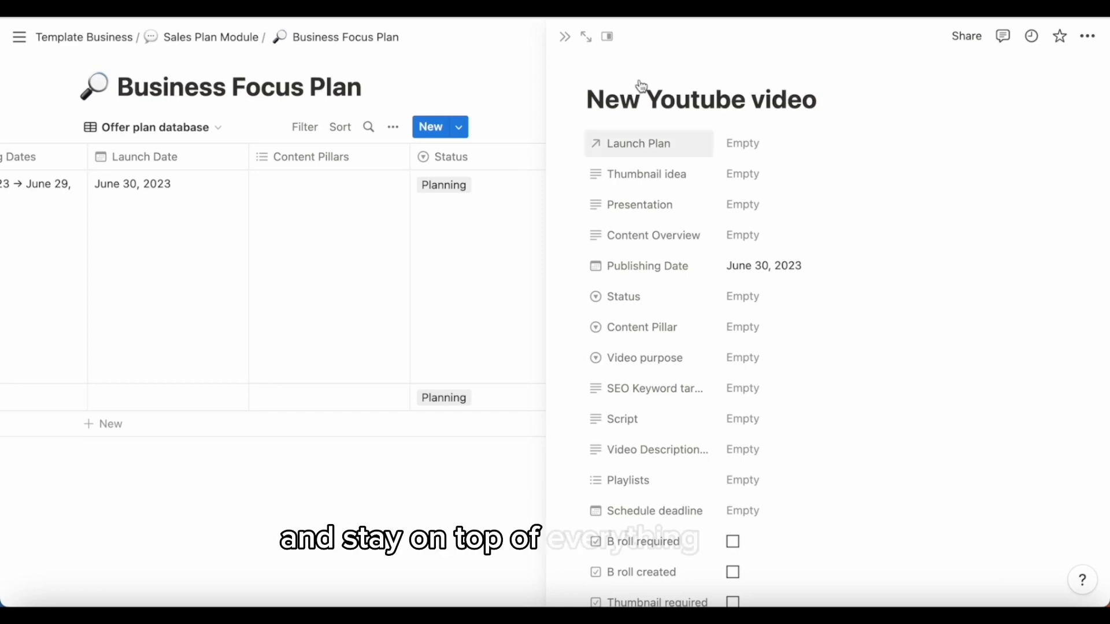
- Close the page and scroll across OFFER A's row in the offer database
{"action": "left_click", "coordinate": [565, 38]}
{"action": "scroll", "coordinate": [825, 235], "scroll_direction": "left", "scroll_amount": 6}
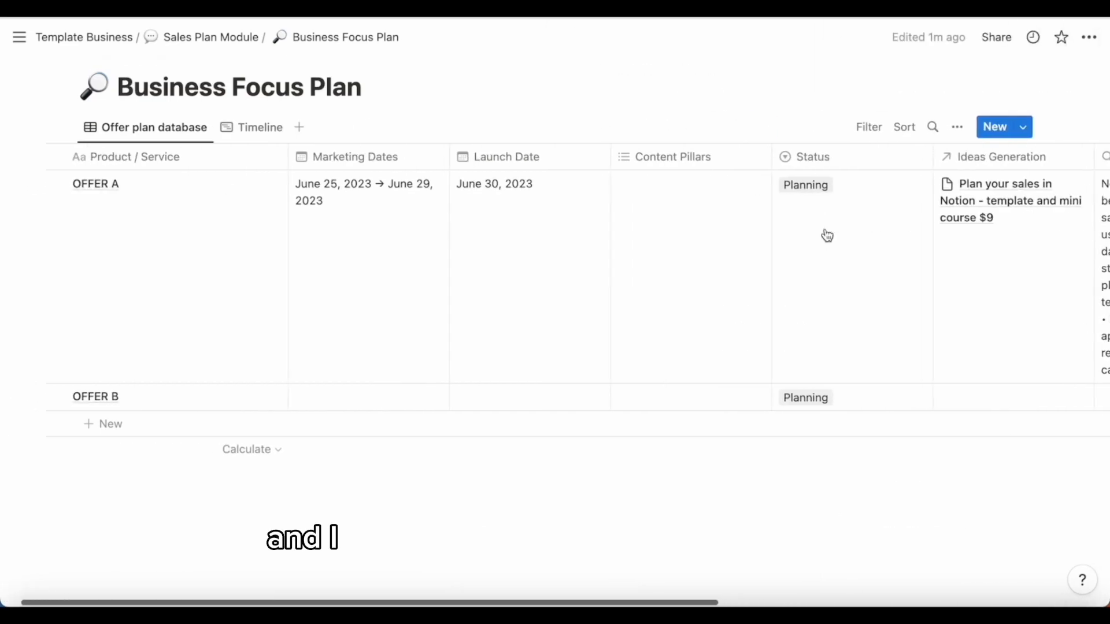
{"action": "scroll", "coordinate": [827, 235], "scroll_direction": "right", "scroll_amount": 10}
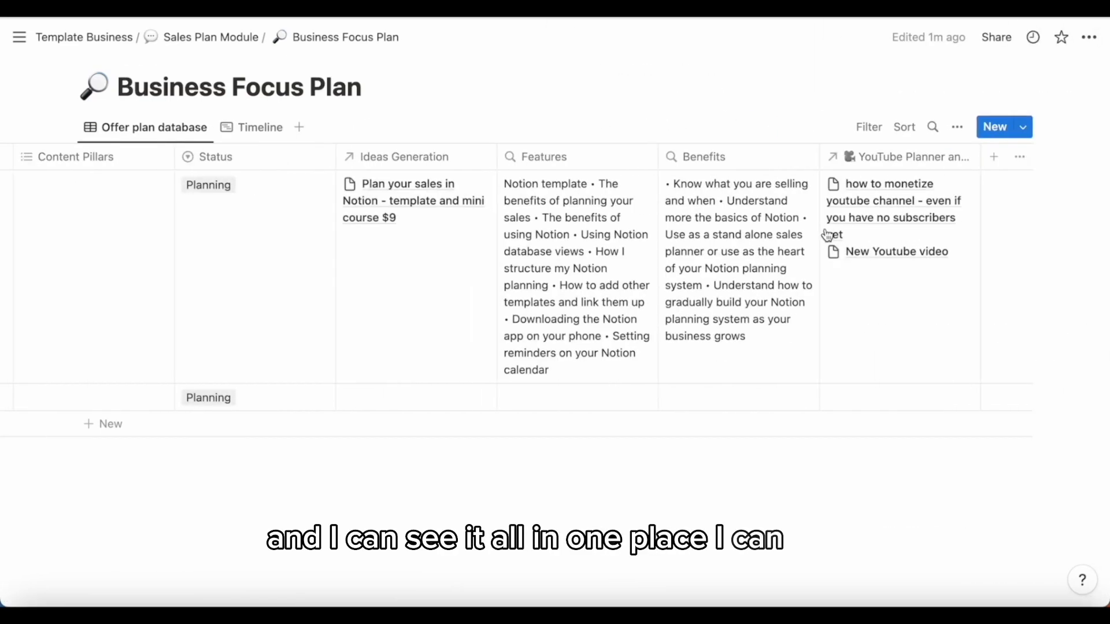